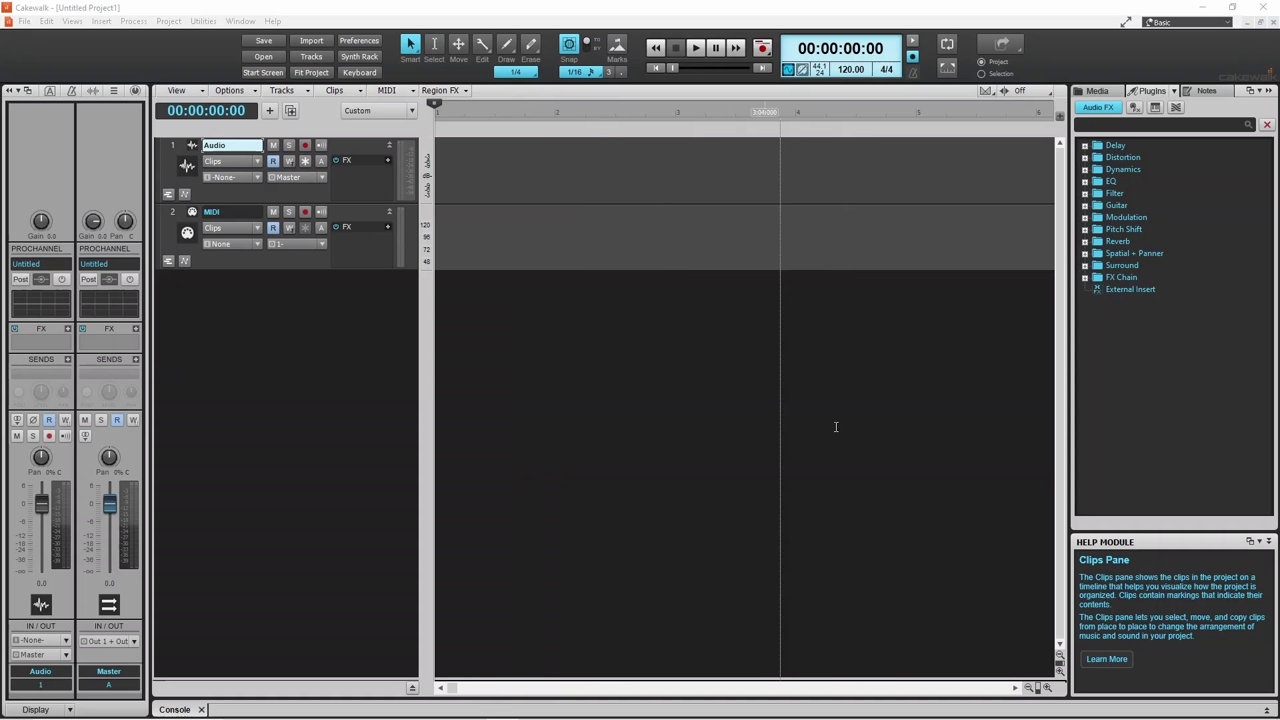
# - List instrument plug-ins in the Browser and expand General MIDI to reveal Cakewalk TTS-1
pyautogui.click(1156, 108)
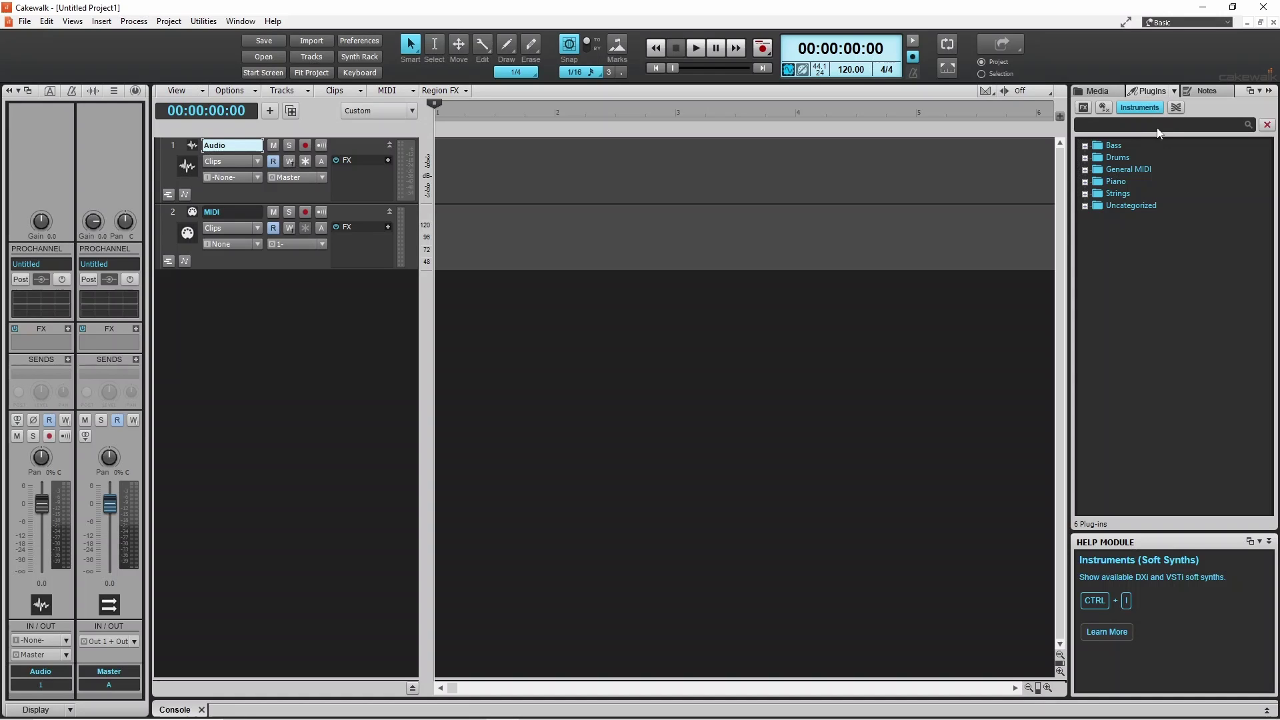
pyautogui.click(1086, 170)
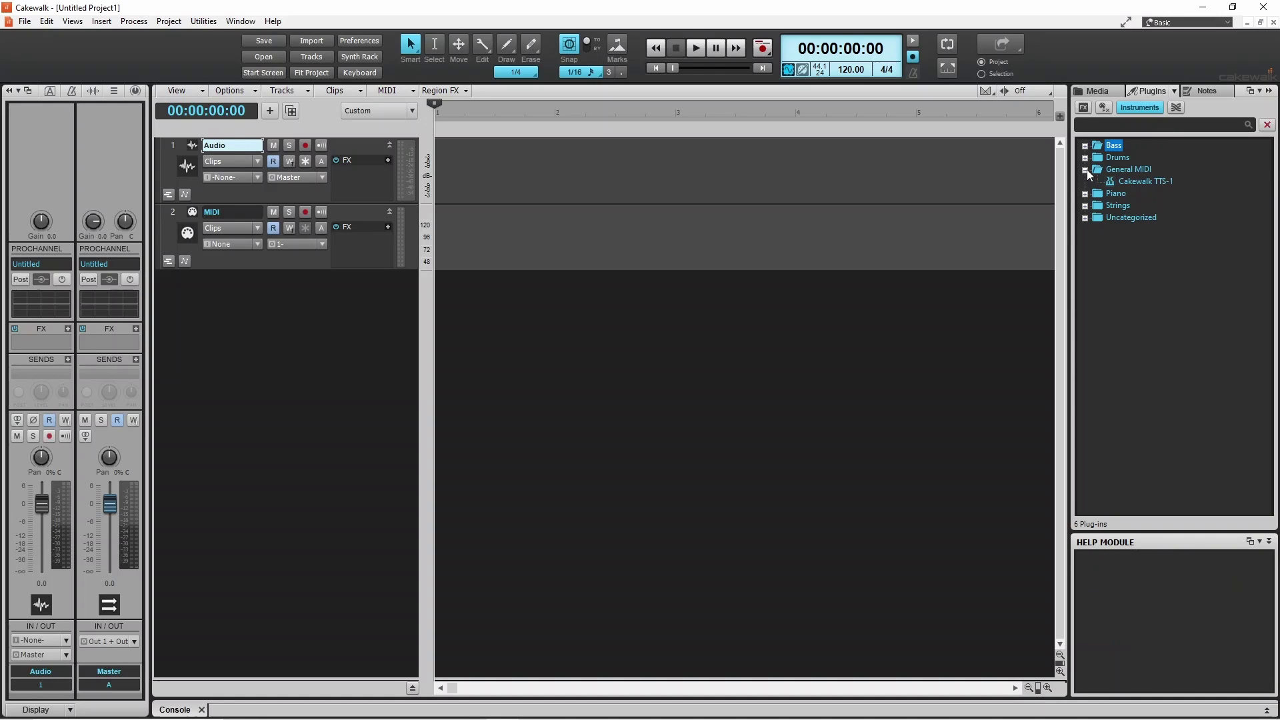
# - Insert Cakewalk TTS-1 as a Simple Instrument Track (track 3) and close its synth window
pyautogui.doubleClick(1129, 184)
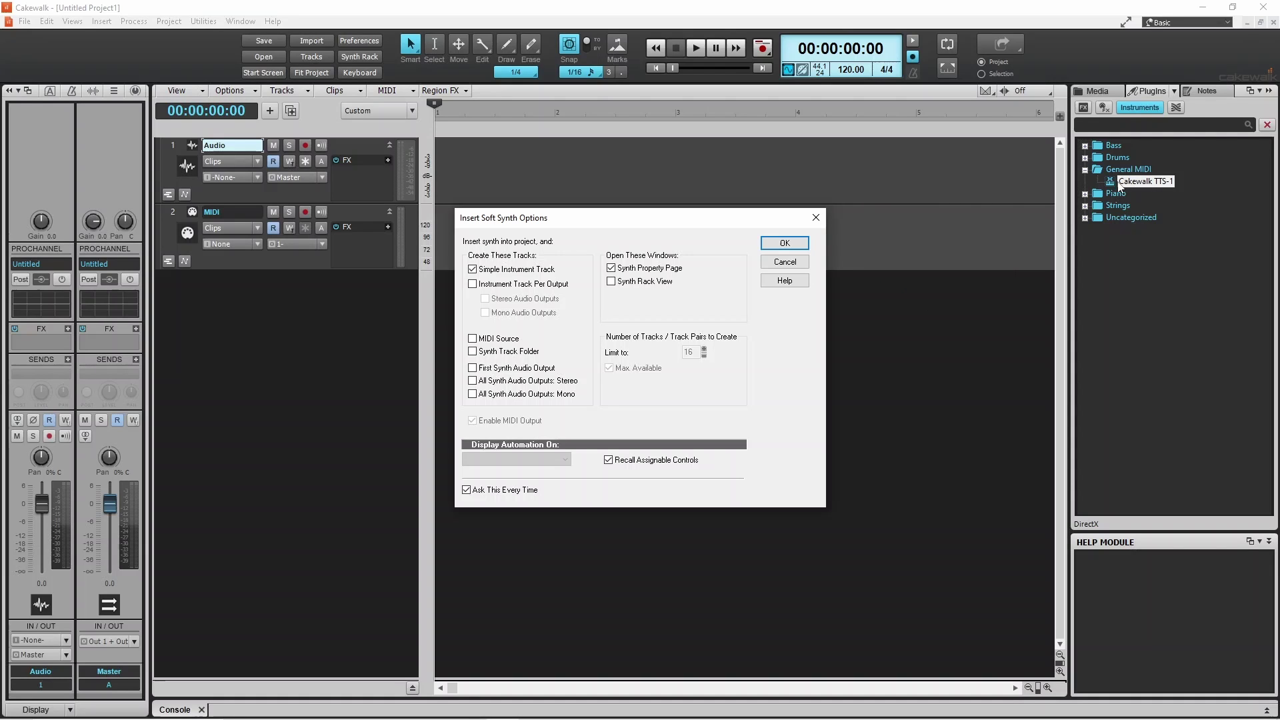
pyautogui.click(790, 242)
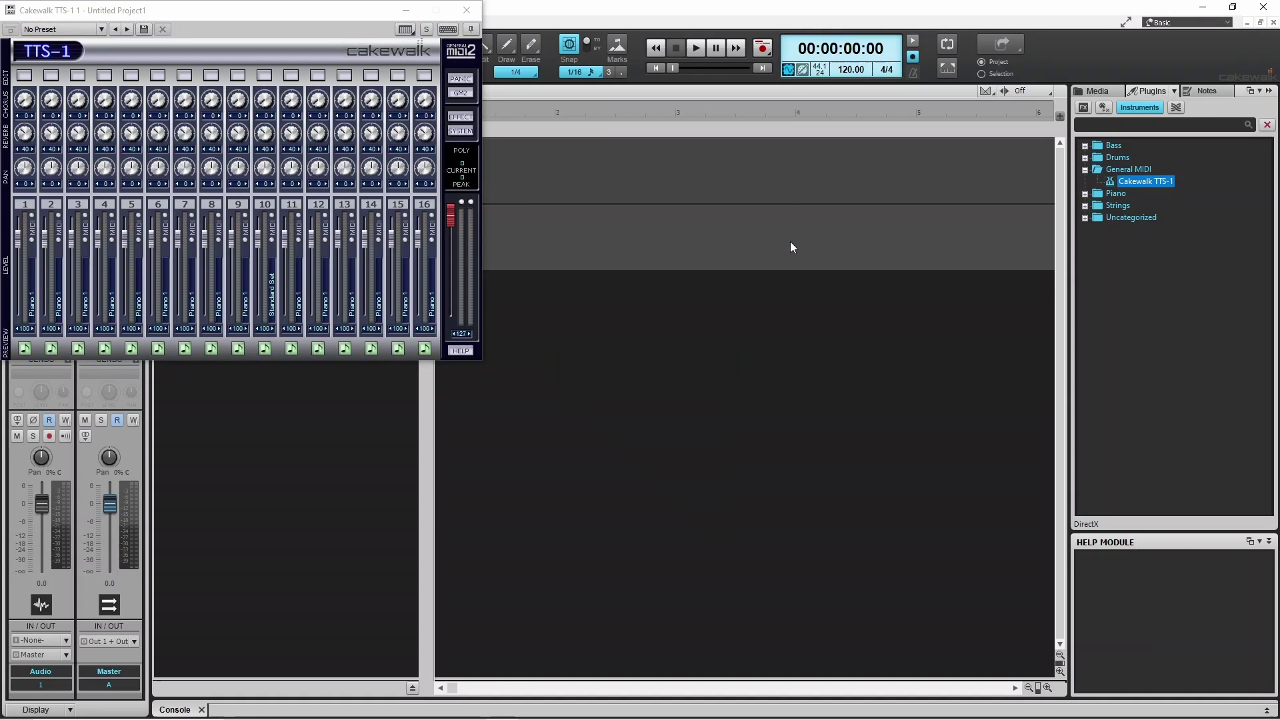
pyautogui.click(467, 12)
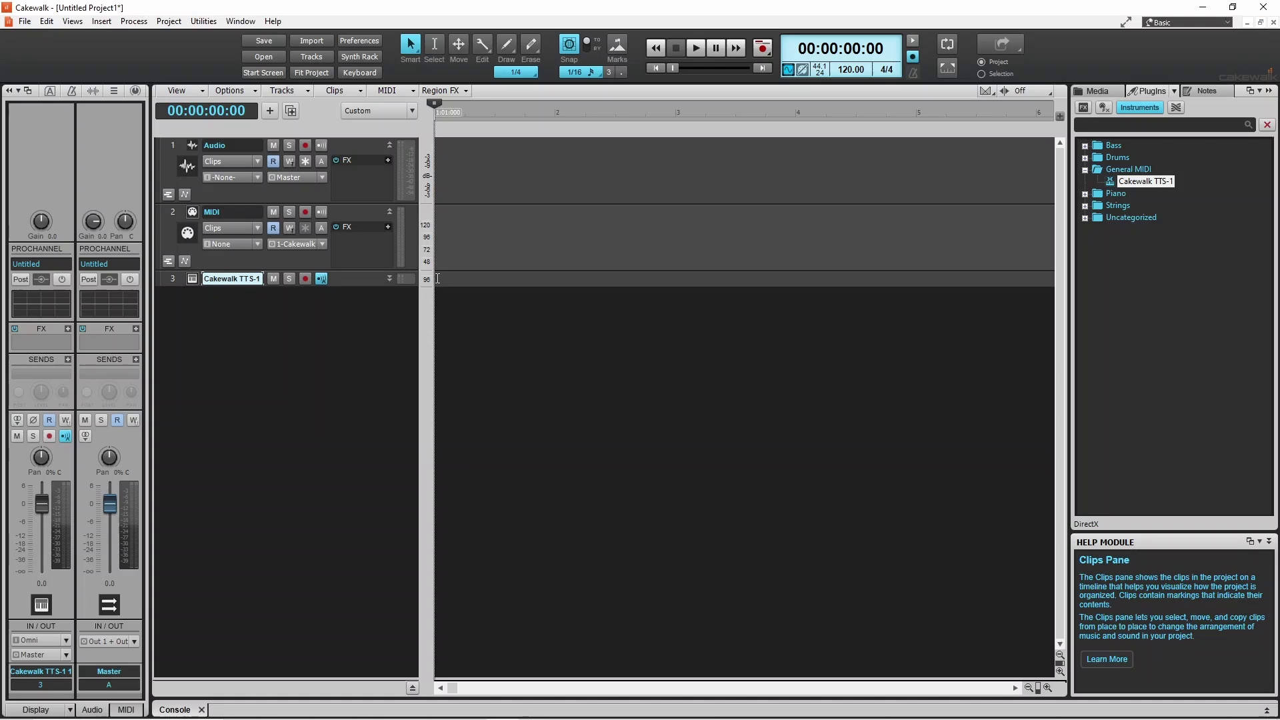
# - Dock the Piano Roll for the TTS-1 track with Alt+3
pyautogui.hotkey('alt', '3')
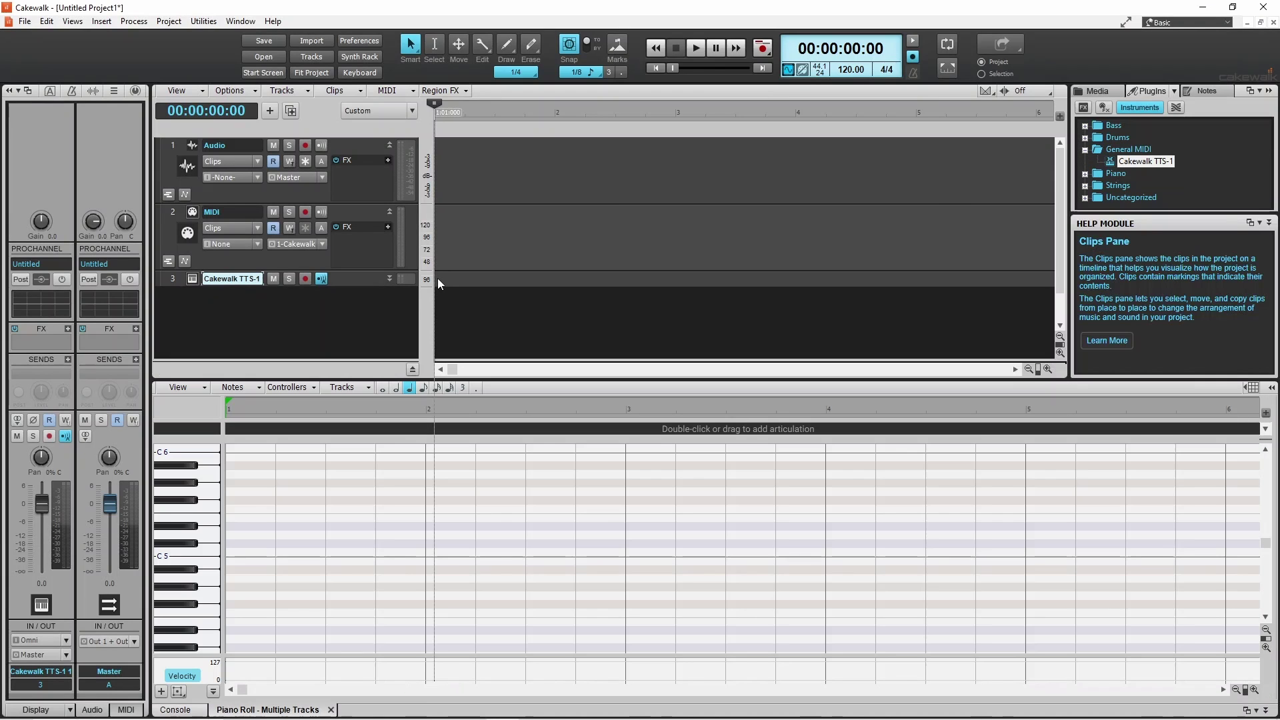
# - Draw G5 notes at beats 1:02 and 1:04, then play them back and stop
pyautogui.click(278, 491)
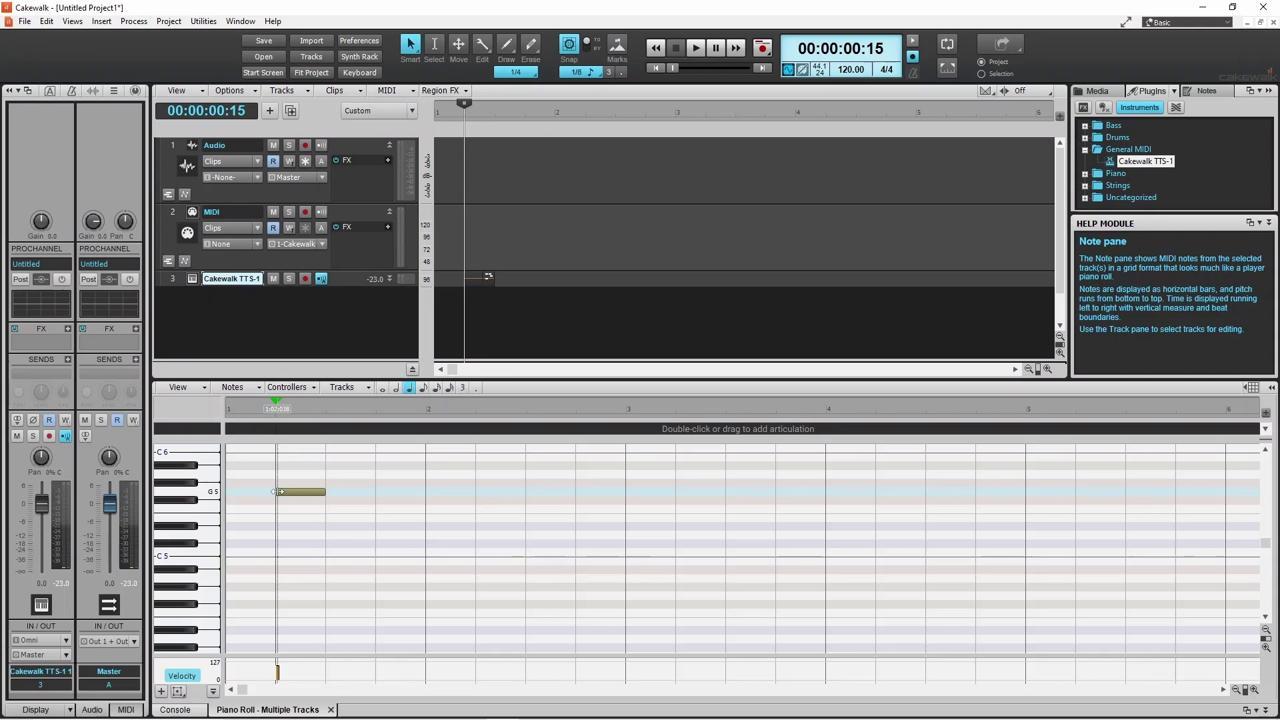
pyautogui.click(379, 492)
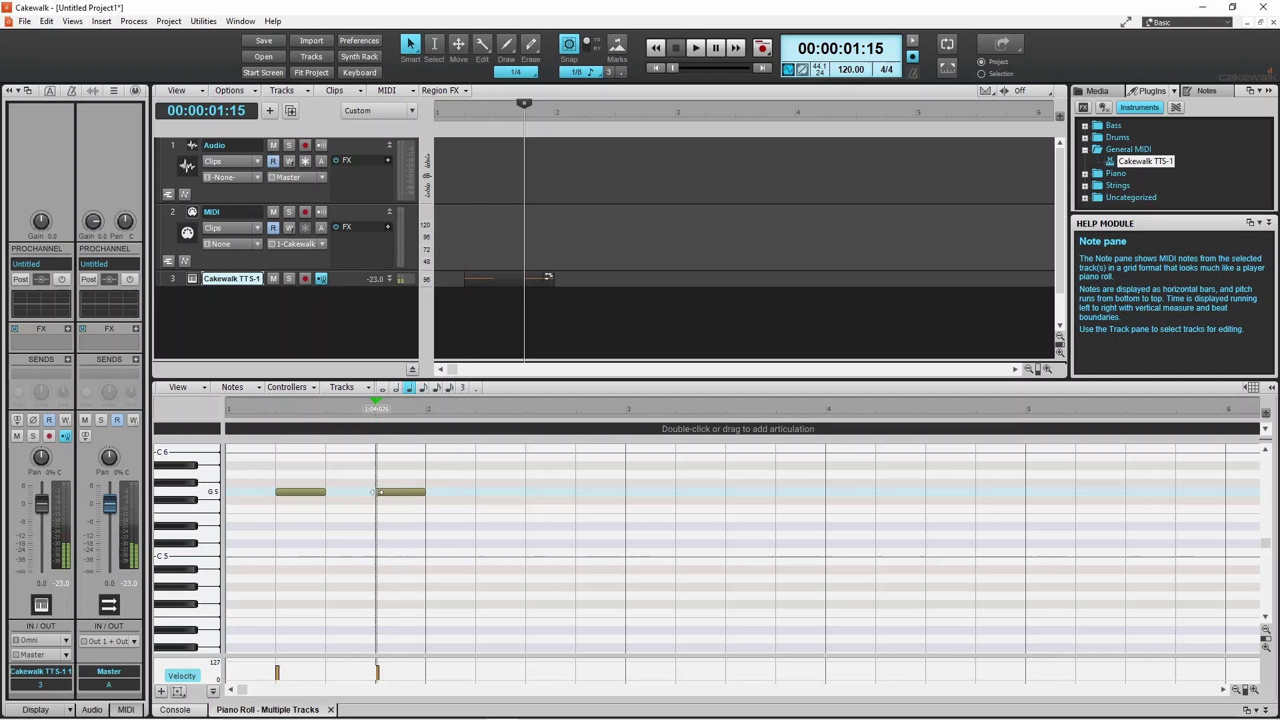
pyautogui.click(696, 52)
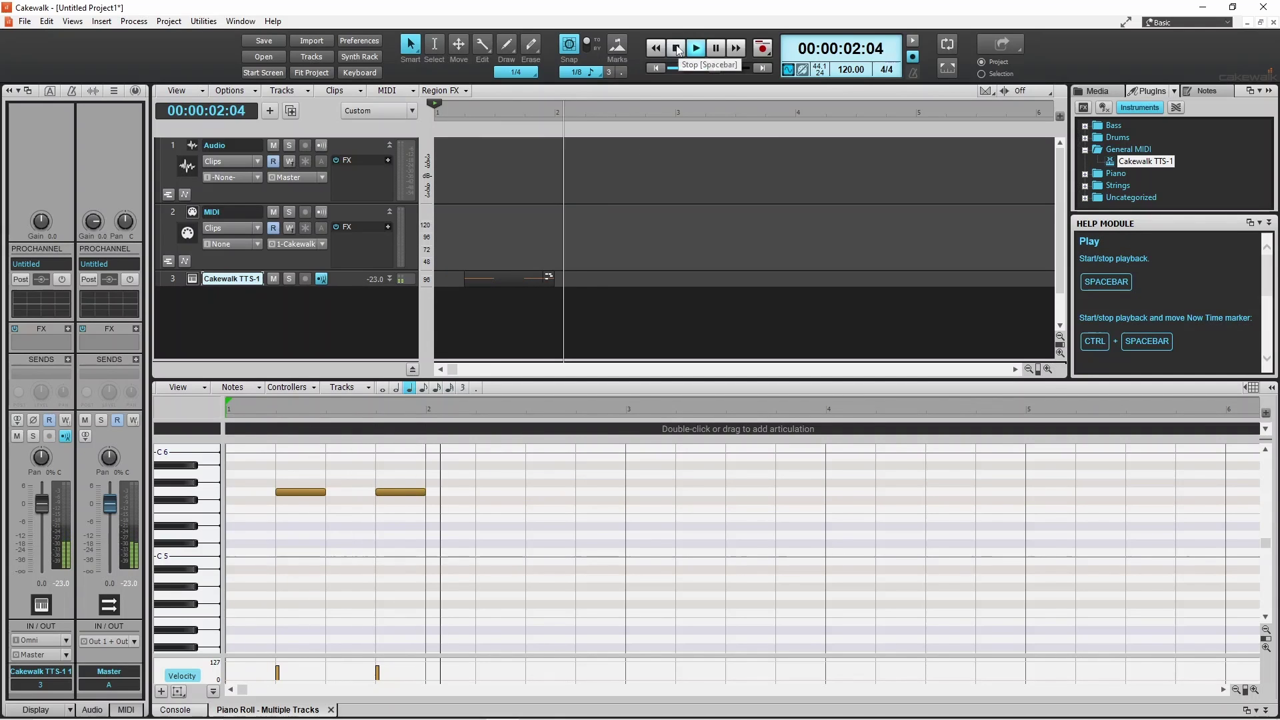
pyautogui.click(676, 48)
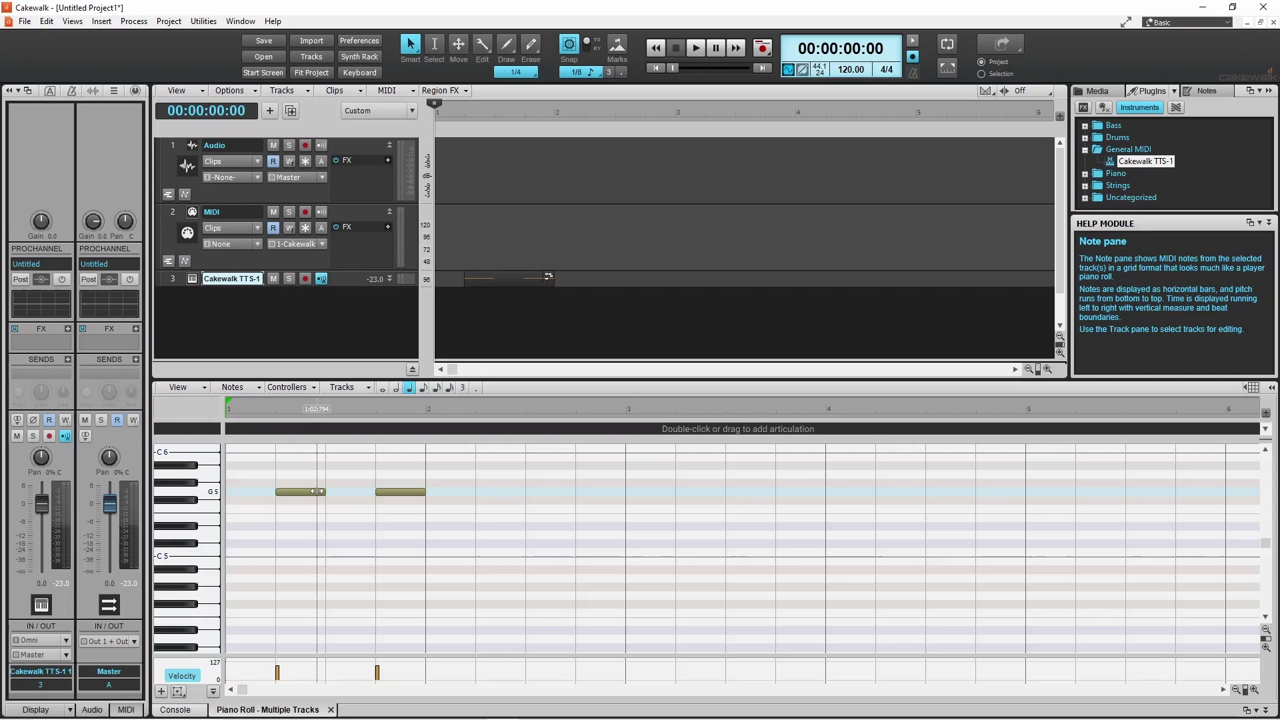
# - Delete the first G5 note and move the other note to F5 at beat 1:02
pyautogui.moveTo(317, 492)
pyautogui.mouseDown()
pyautogui.moveTo(494, 492)
pyautogui.moveTo(317, 486)
pyautogui.mouseUp()
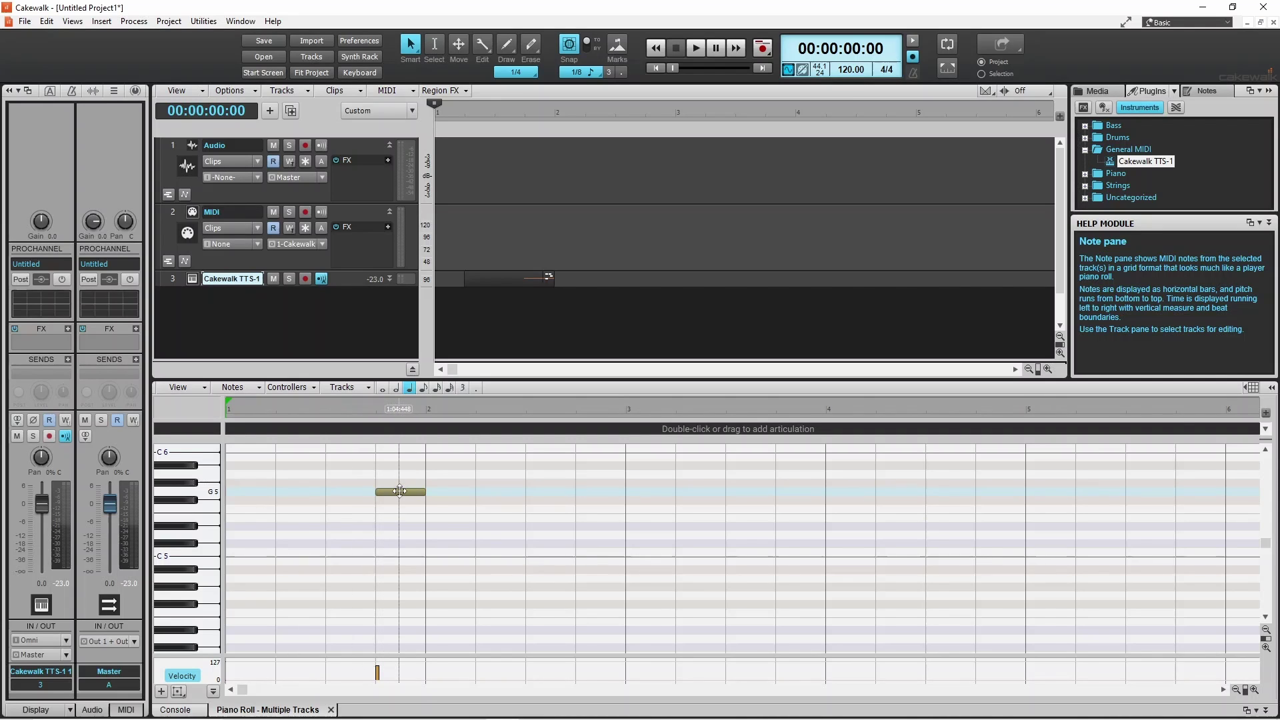
pyautogui.moveTo(400, 491); pyautogui.dragTo(309, 507)
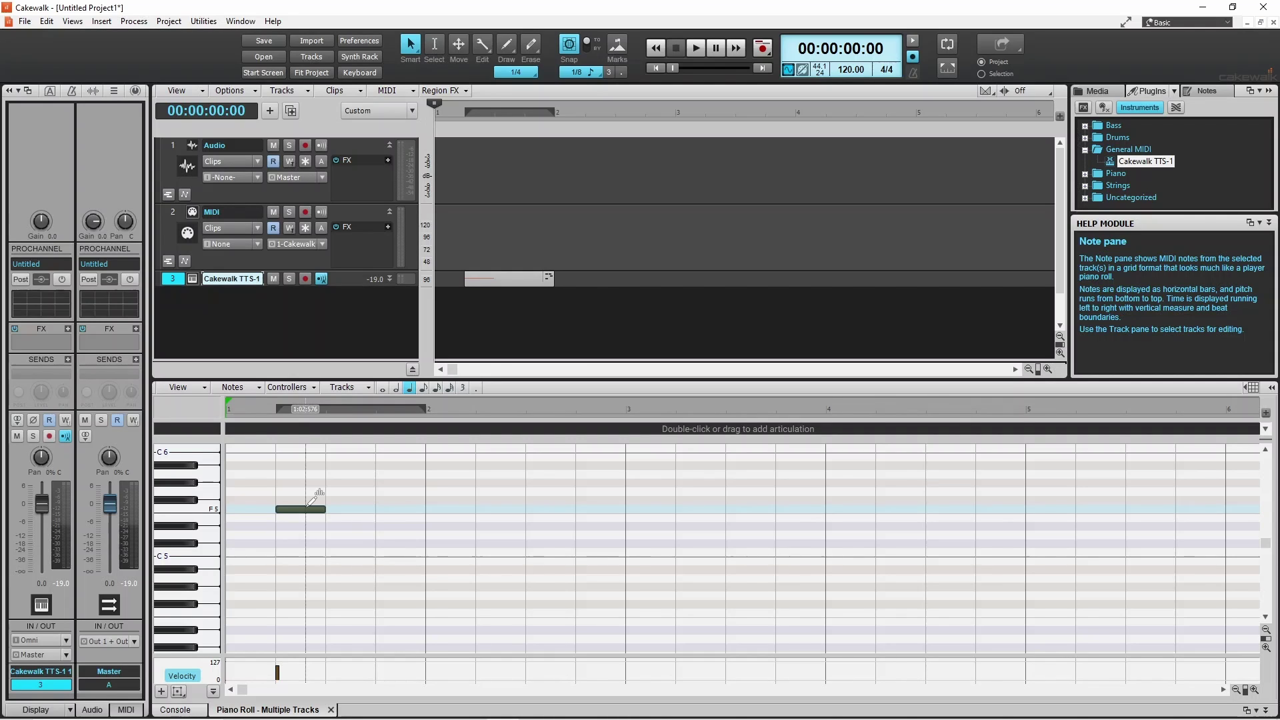
# - Add F5 at 1:04 and G#5 at 2:01, then shift all three notes later and down onto C5
pyautogui.click(379, 509)
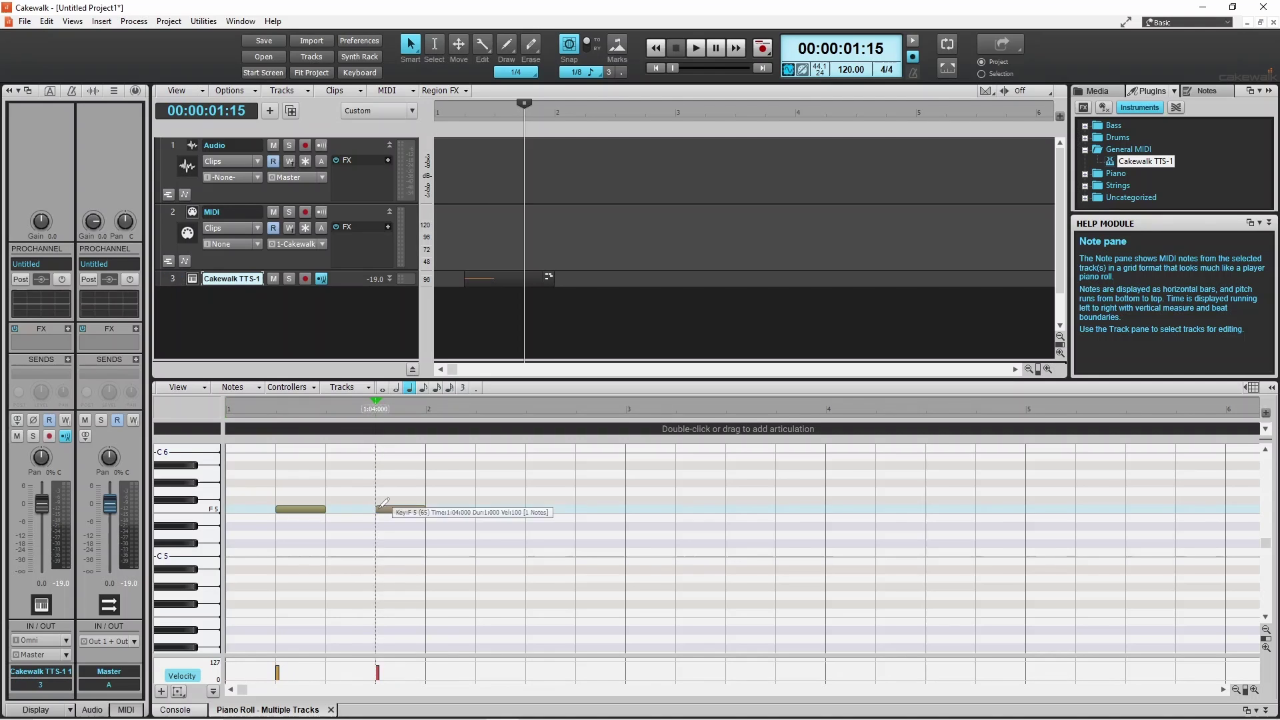
pyautogui.click(428, 482)
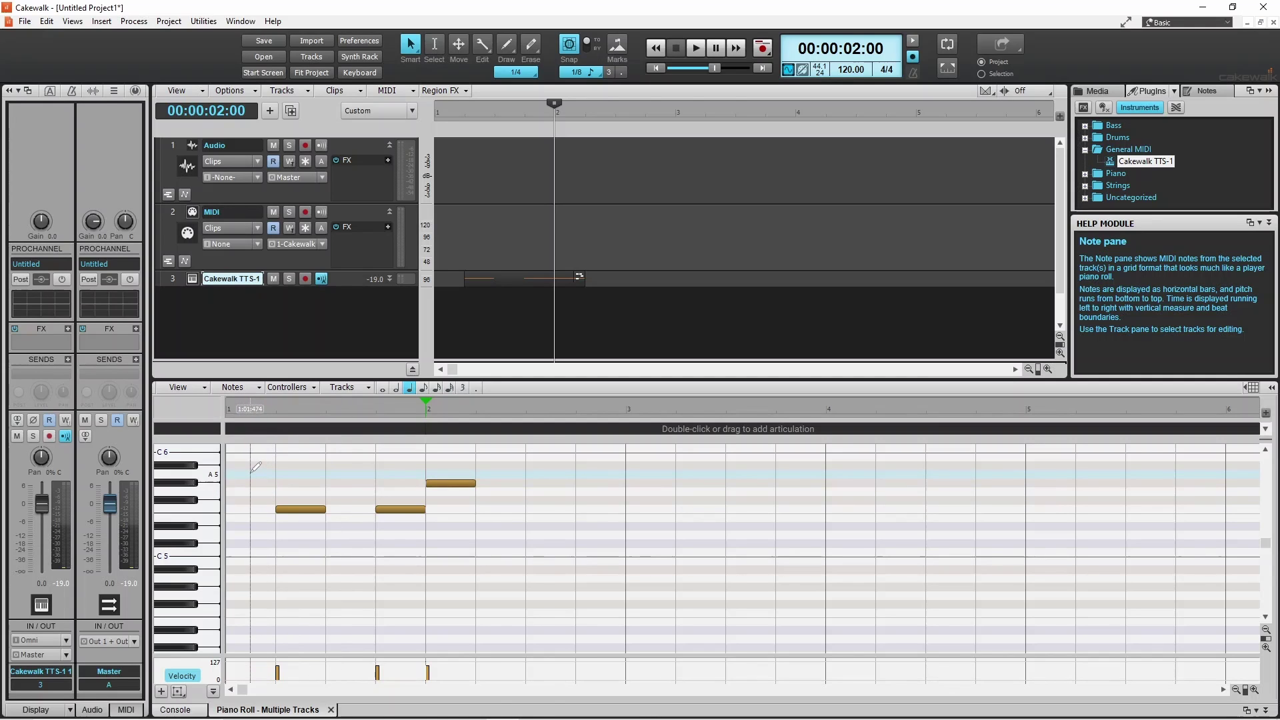
pyautogui.moveTo(252, 471); pyautogui.dragTo(492, 517)
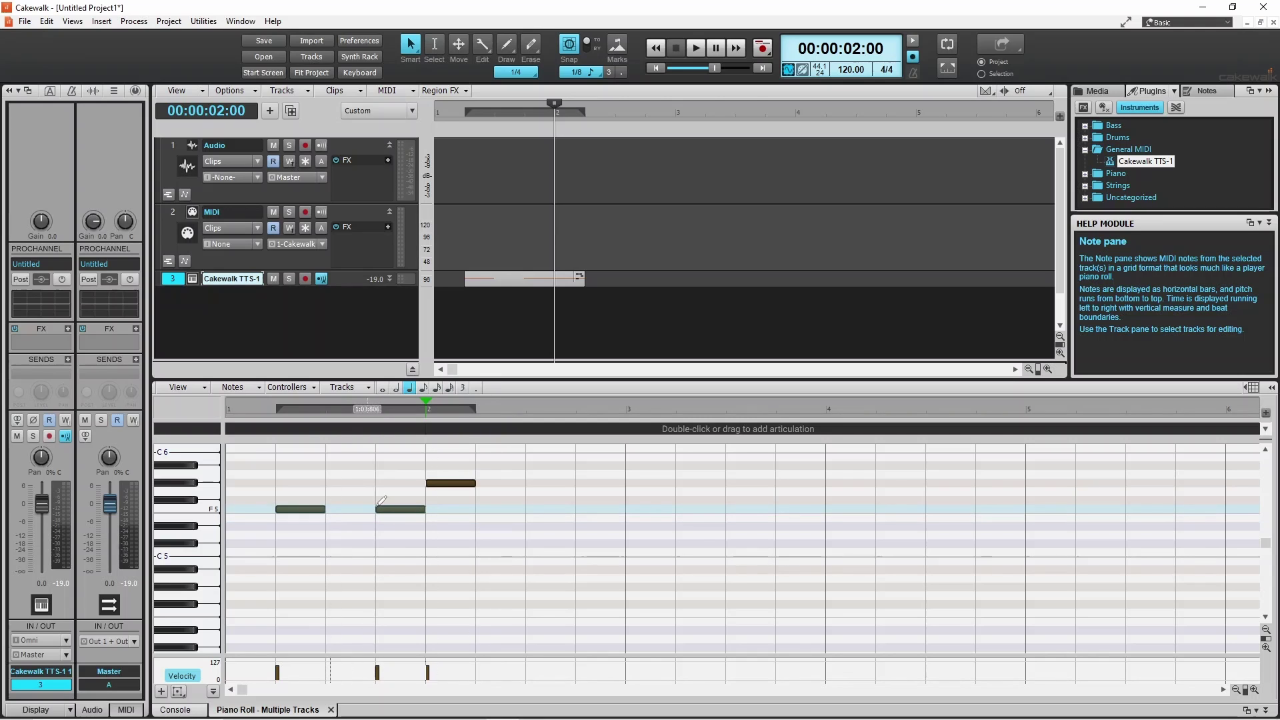
pyautogui.moveTo(404, 508); pyautogui.dragTo(502, 553)
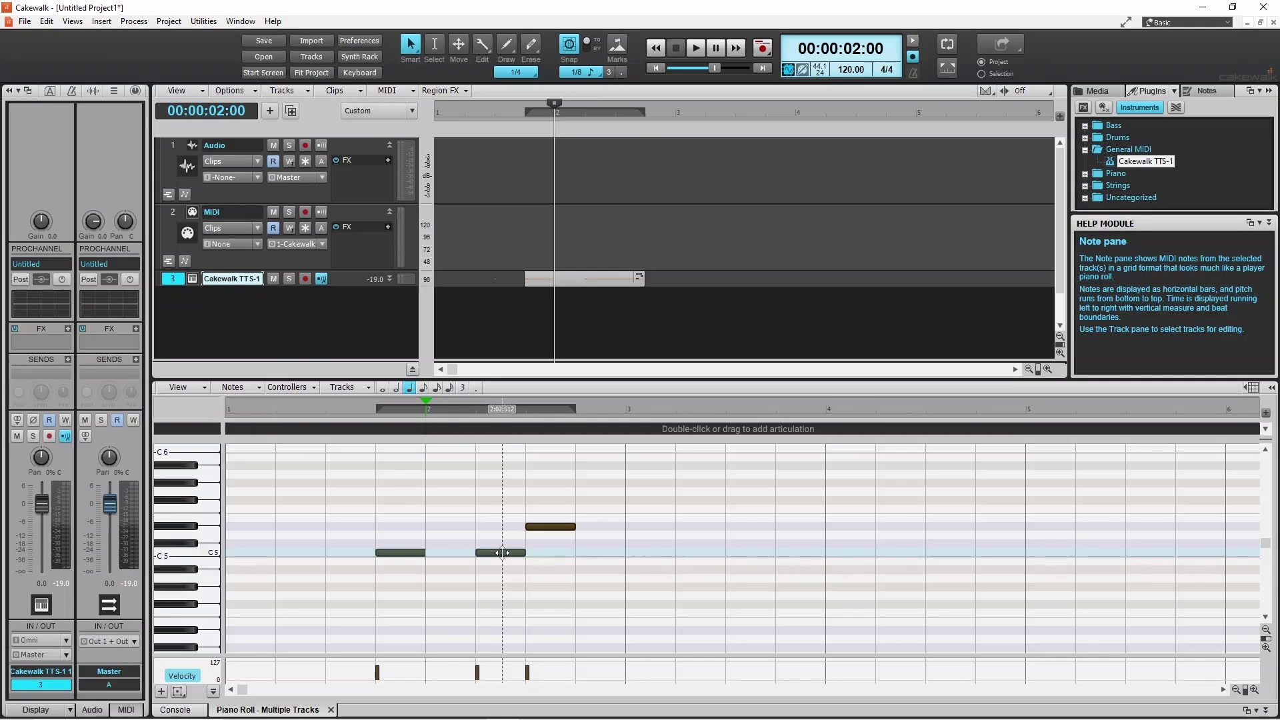
# - Deselect the notes, drop the second C5 note's velocity to 54, and replay from the start
pyautogui.click(502, 553)
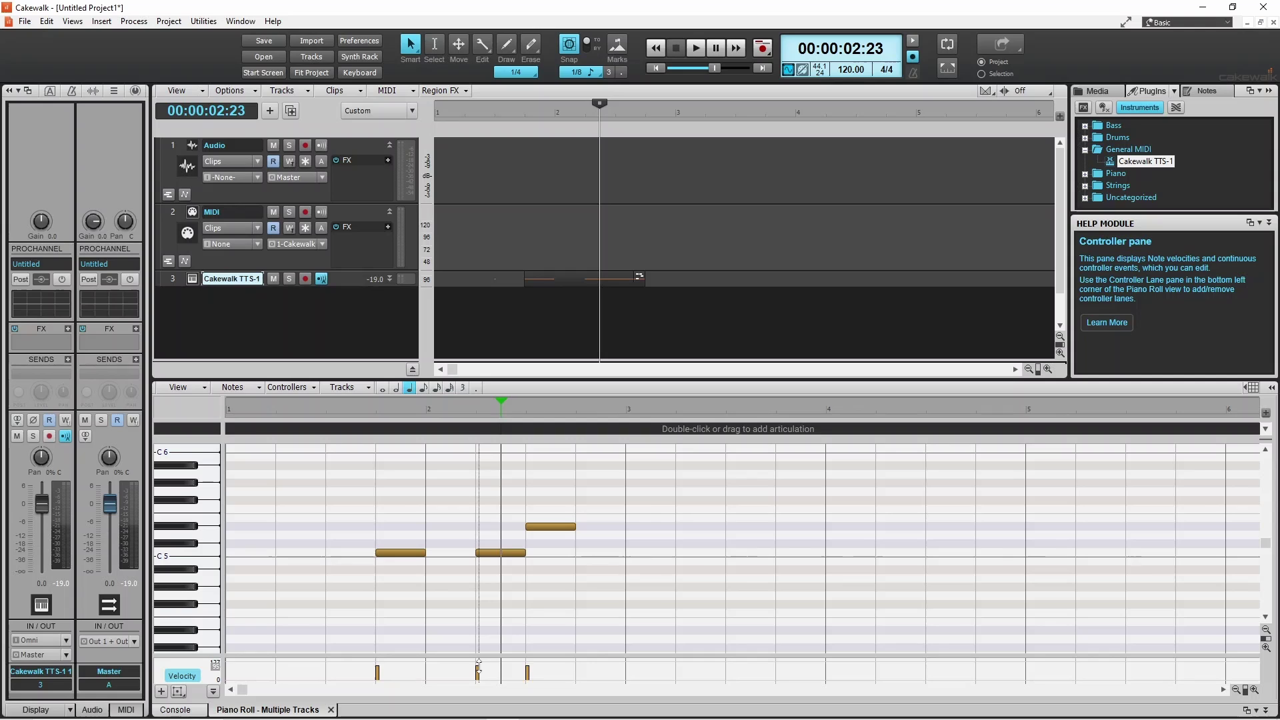
pyautogui.moveTo(478, 667); pyautogui.dragTo(479, 669)
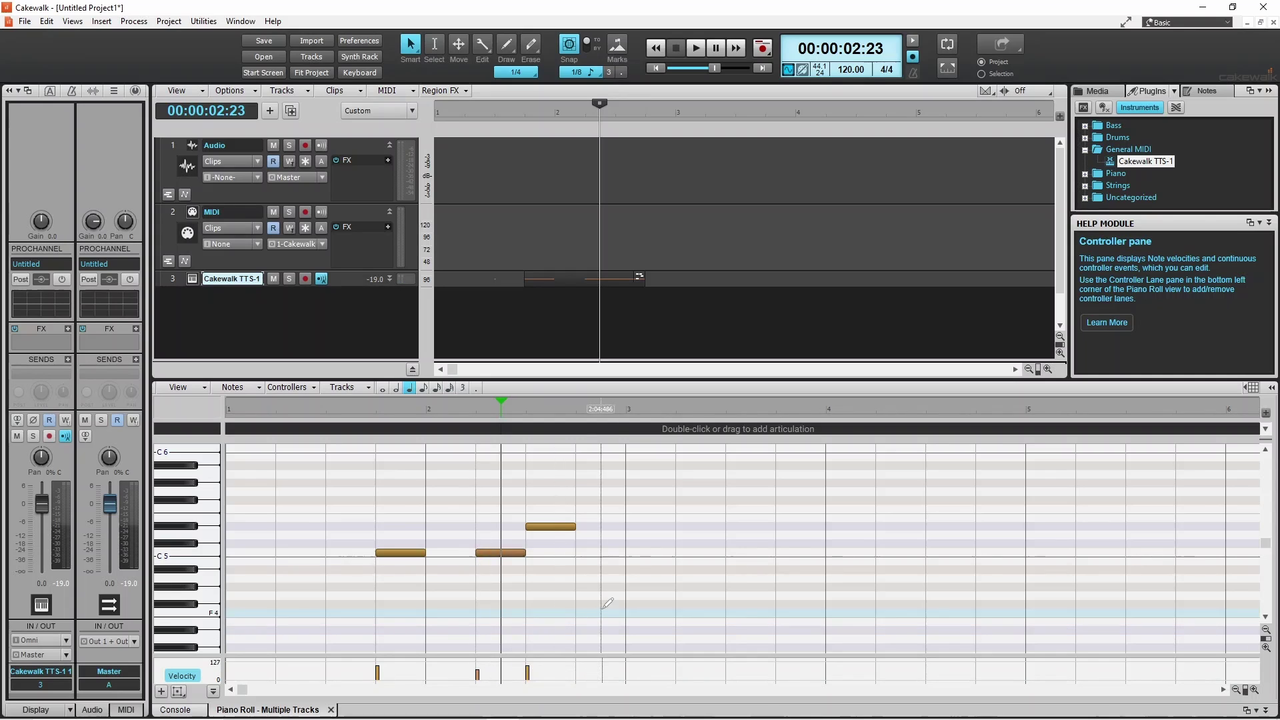
pyautogui.click(657, 69)
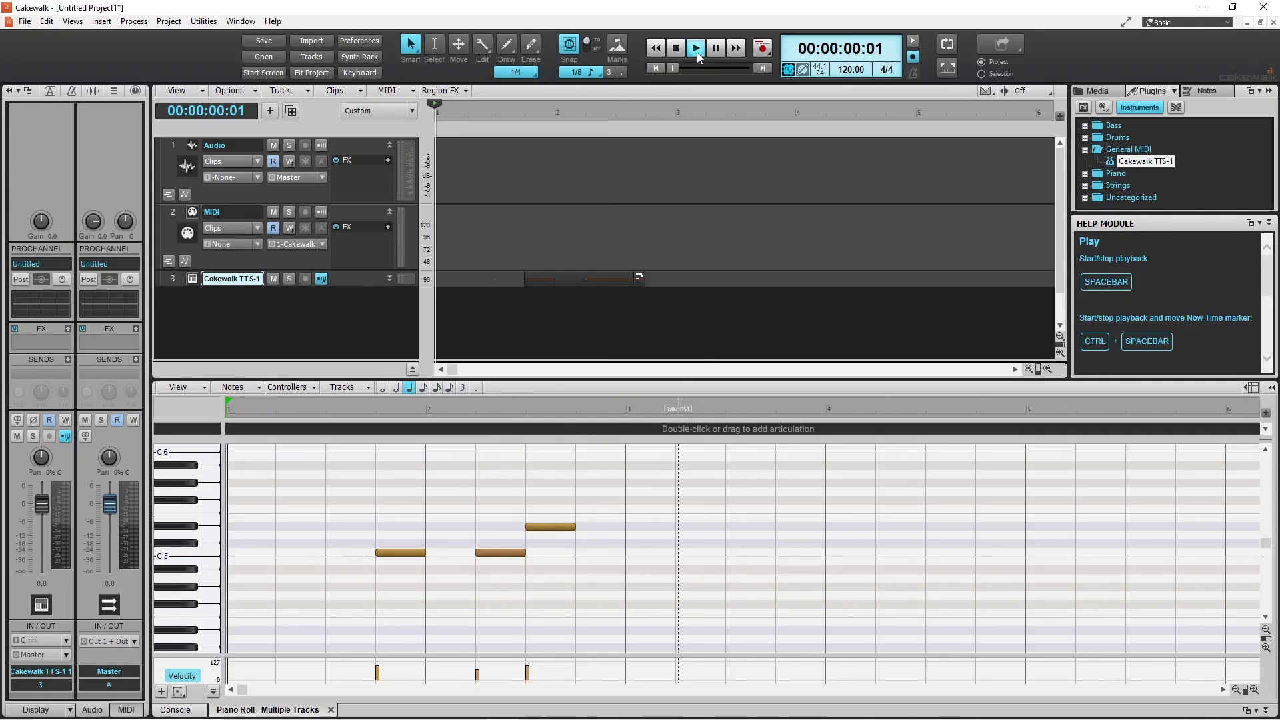
pyautogui.click(697, 54)
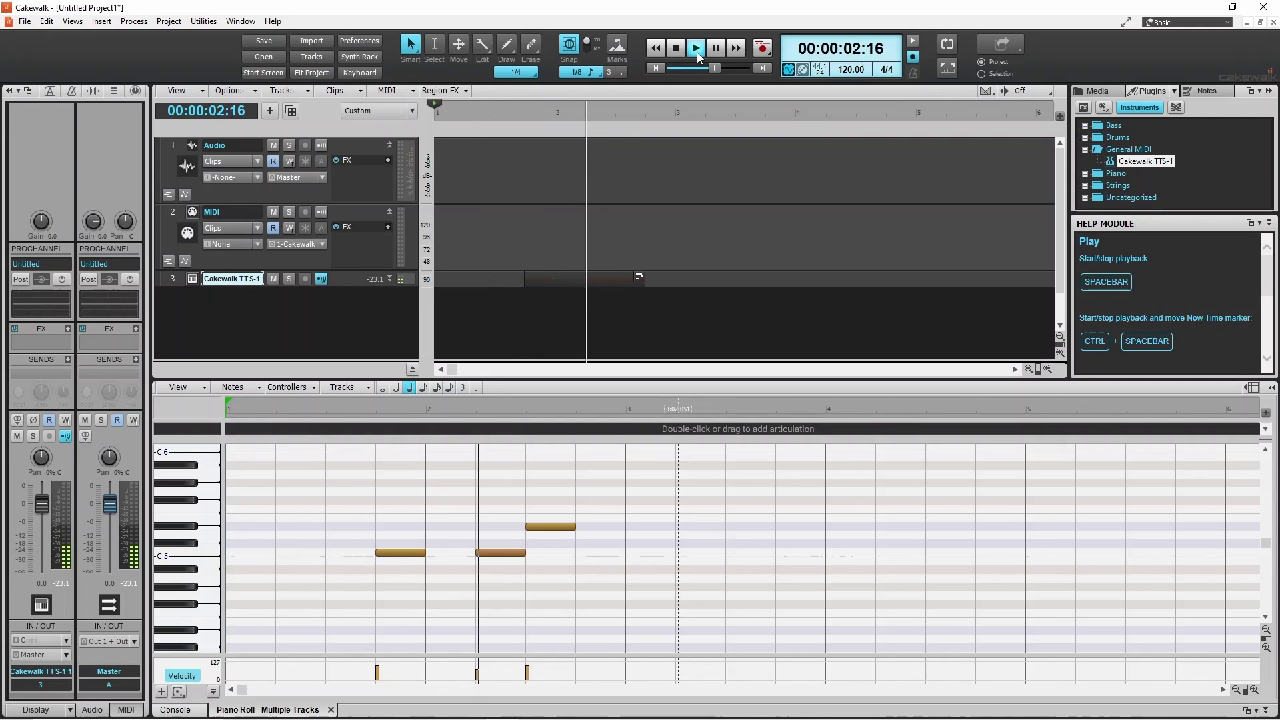
pyautogui.click(675, 49)
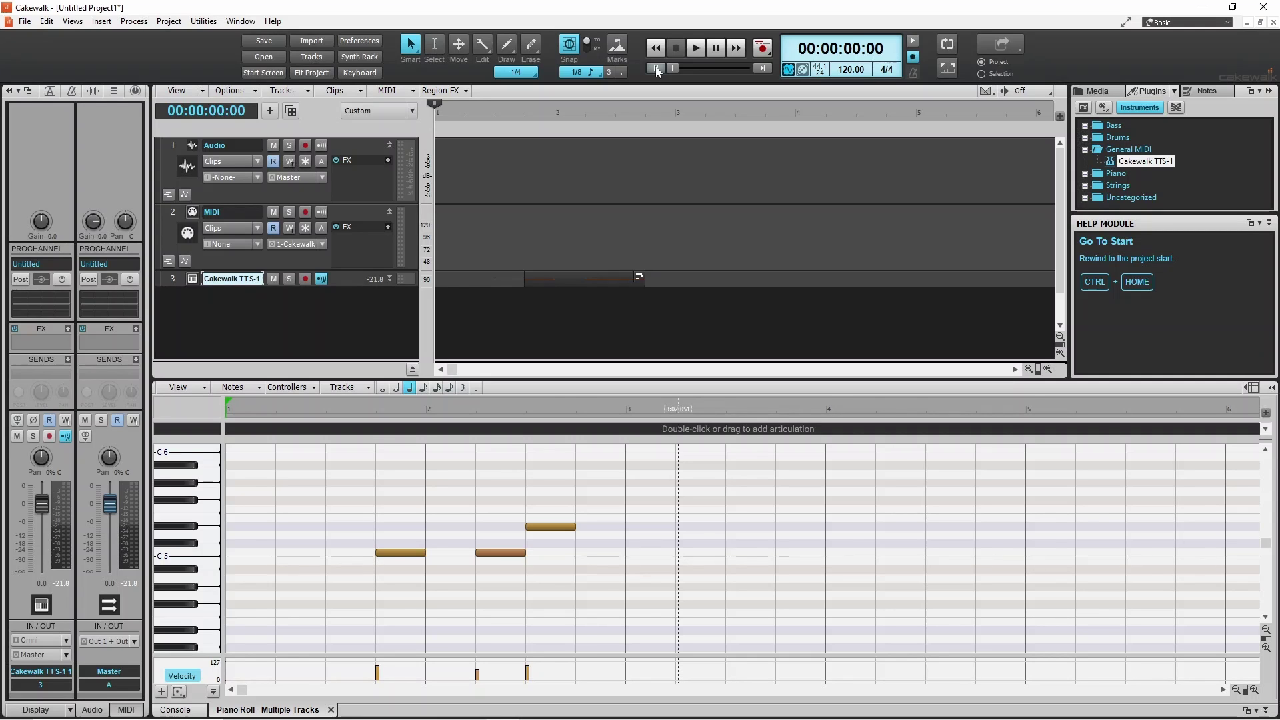
# - Place the Now Time at 00:00:03:08 using the Piano Roll time ruler
pyautogui.click(550, 408)
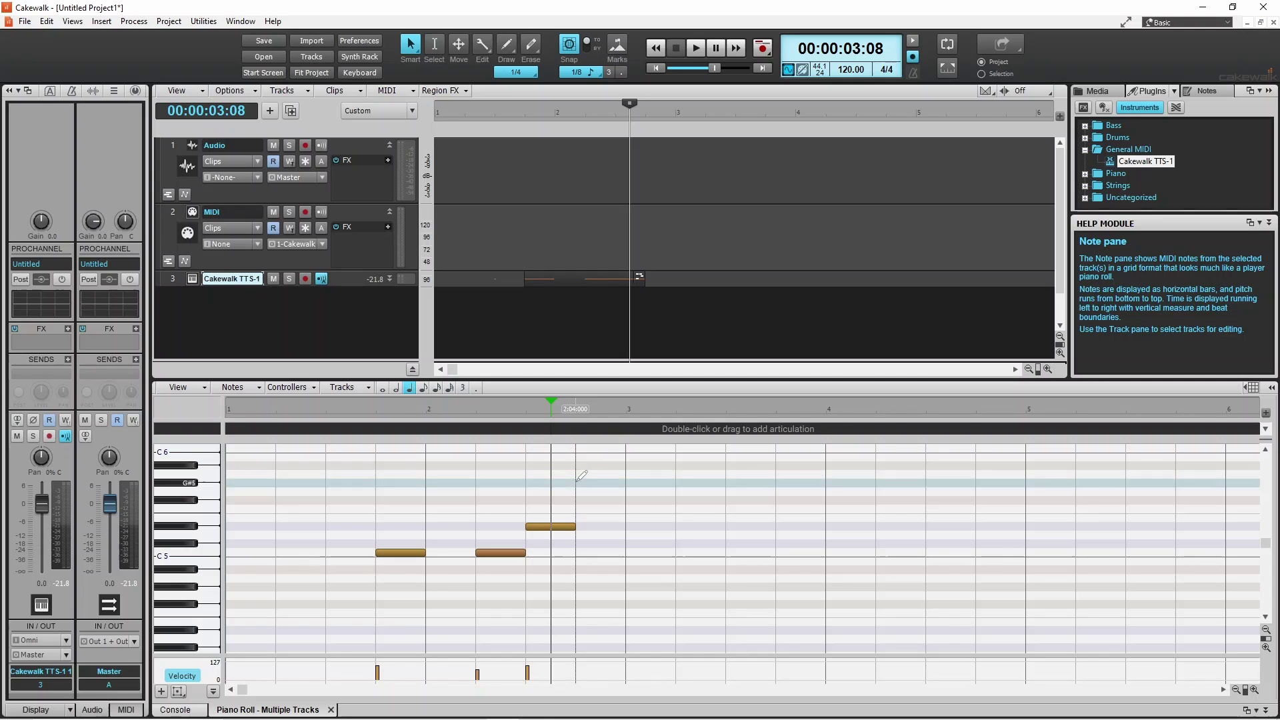
# - Draw F#5, G5, G#5 and A5 notes after the phrase, running into bar 3
pyautogui.click(554, 499)
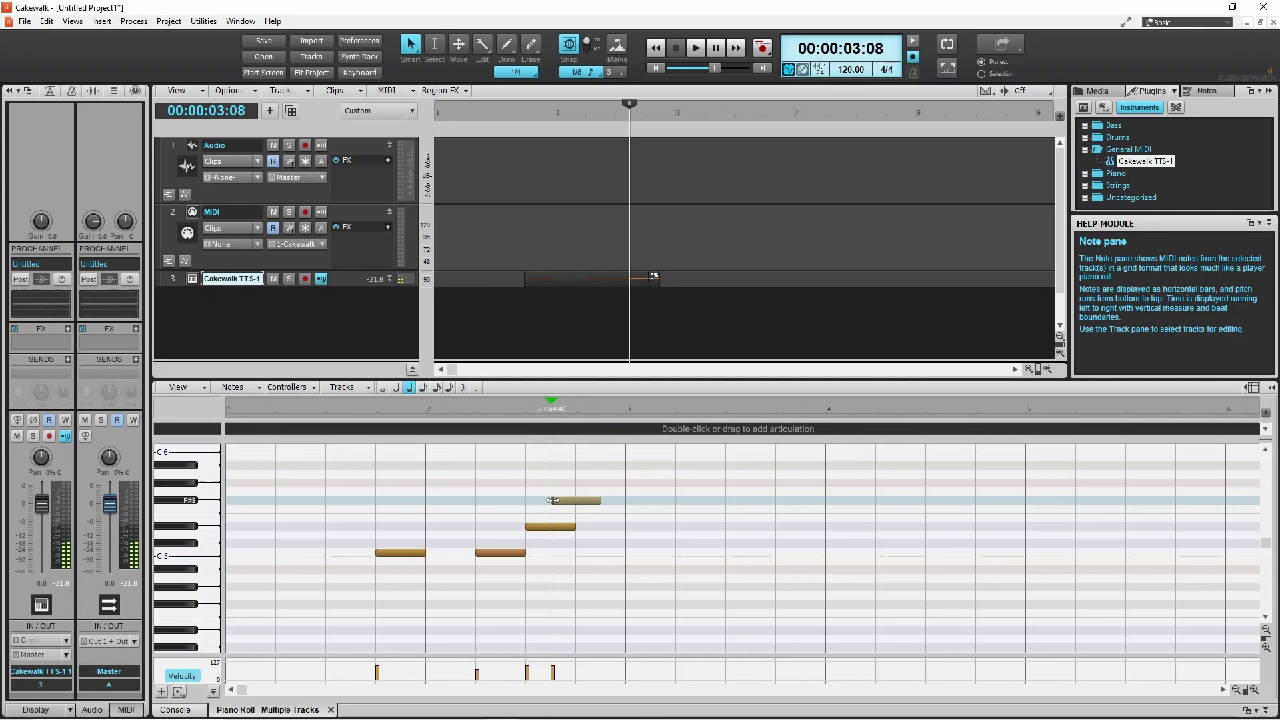
pyautogui.click(585, 492)
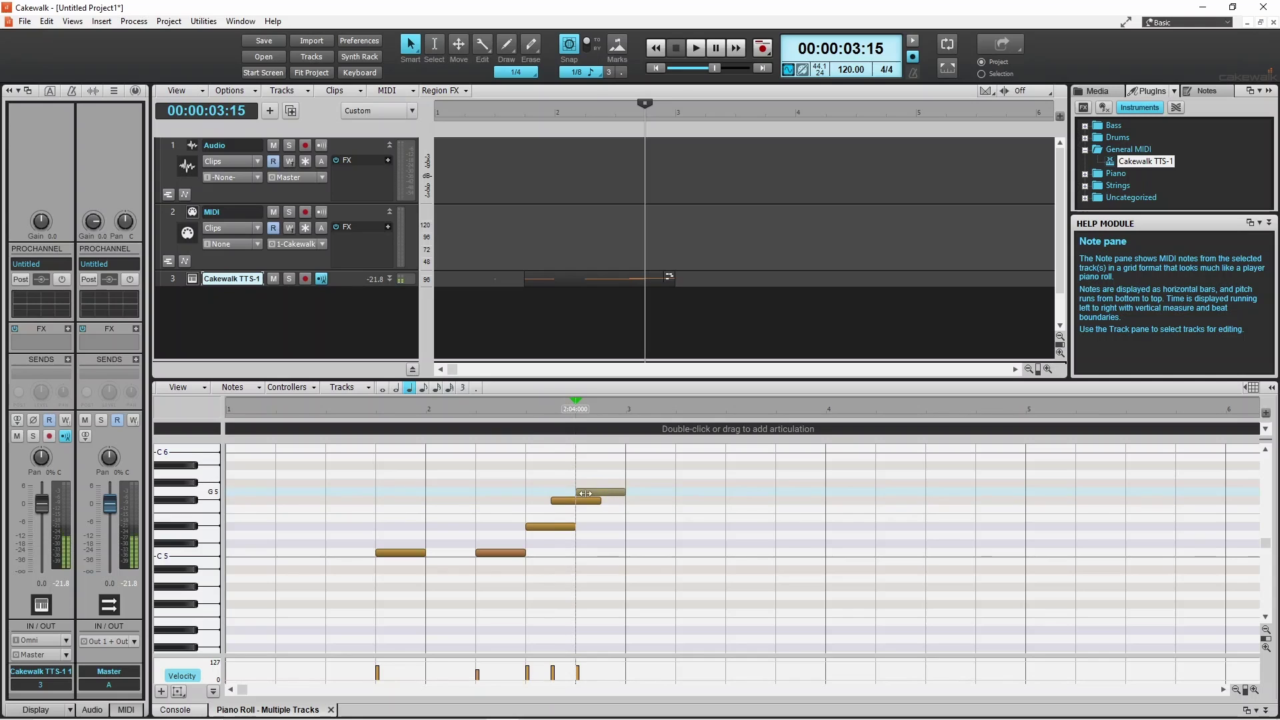
pyautogui.click(672, 483)
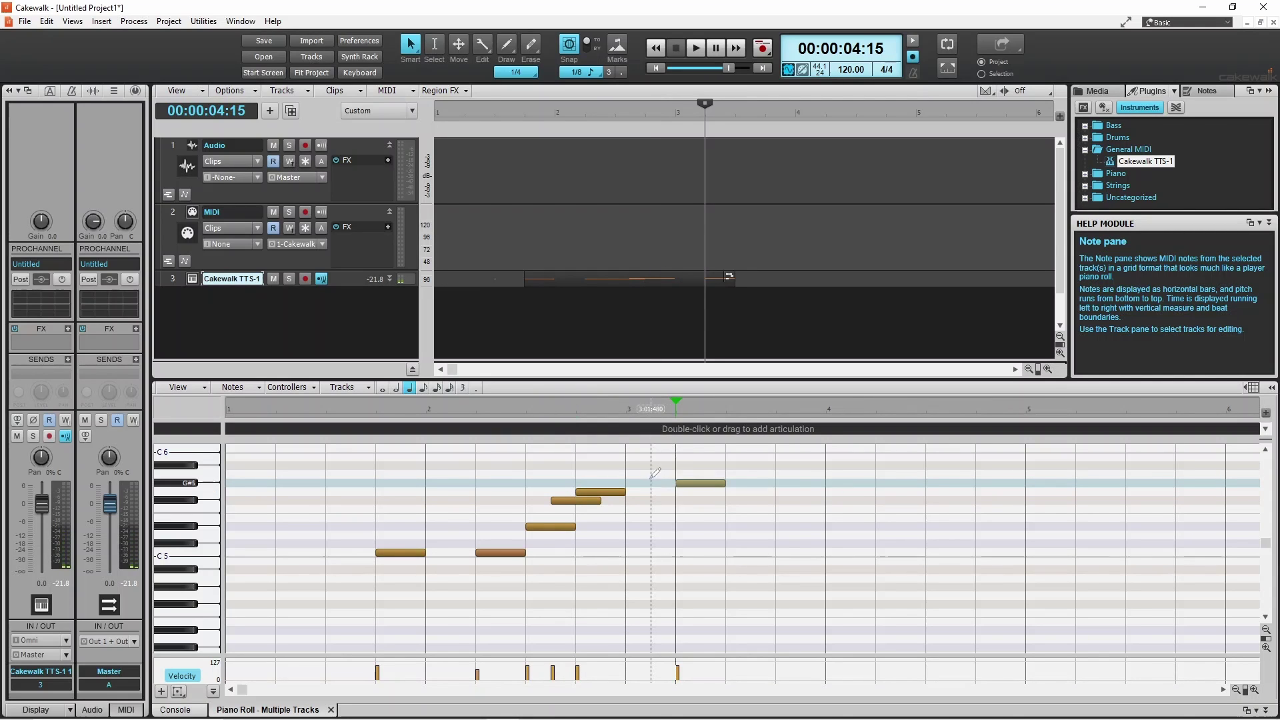
pyautogui.click(652, 474)
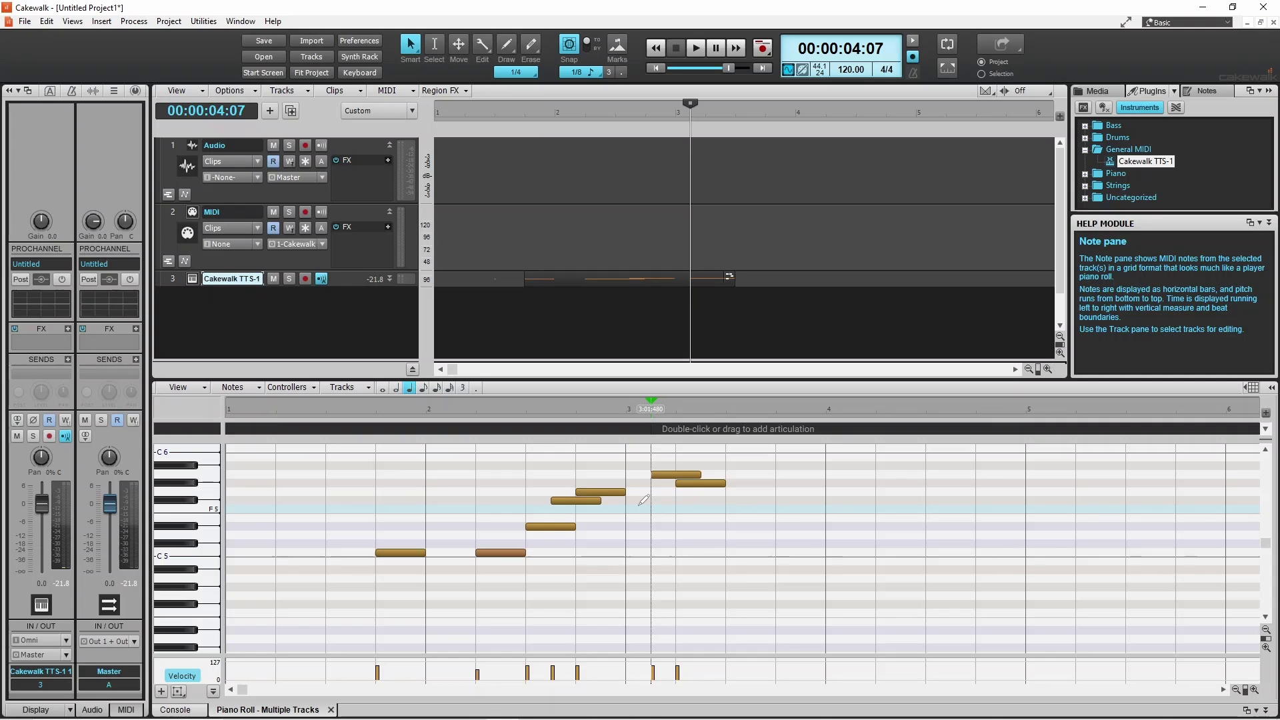
# - Draw an eighth-length A5 and a sixteenth-length G5, both at beat 1:04
pyautogui.click(423, 389)
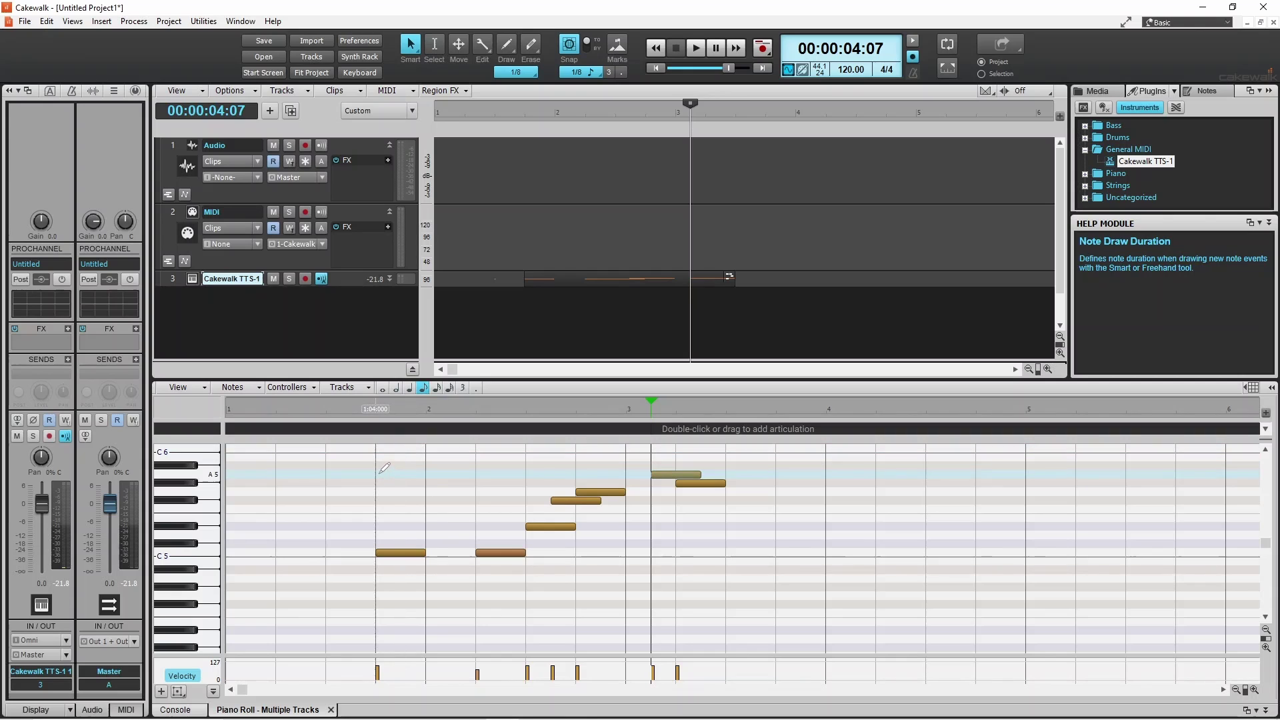
pyautogui.click(377, 474)
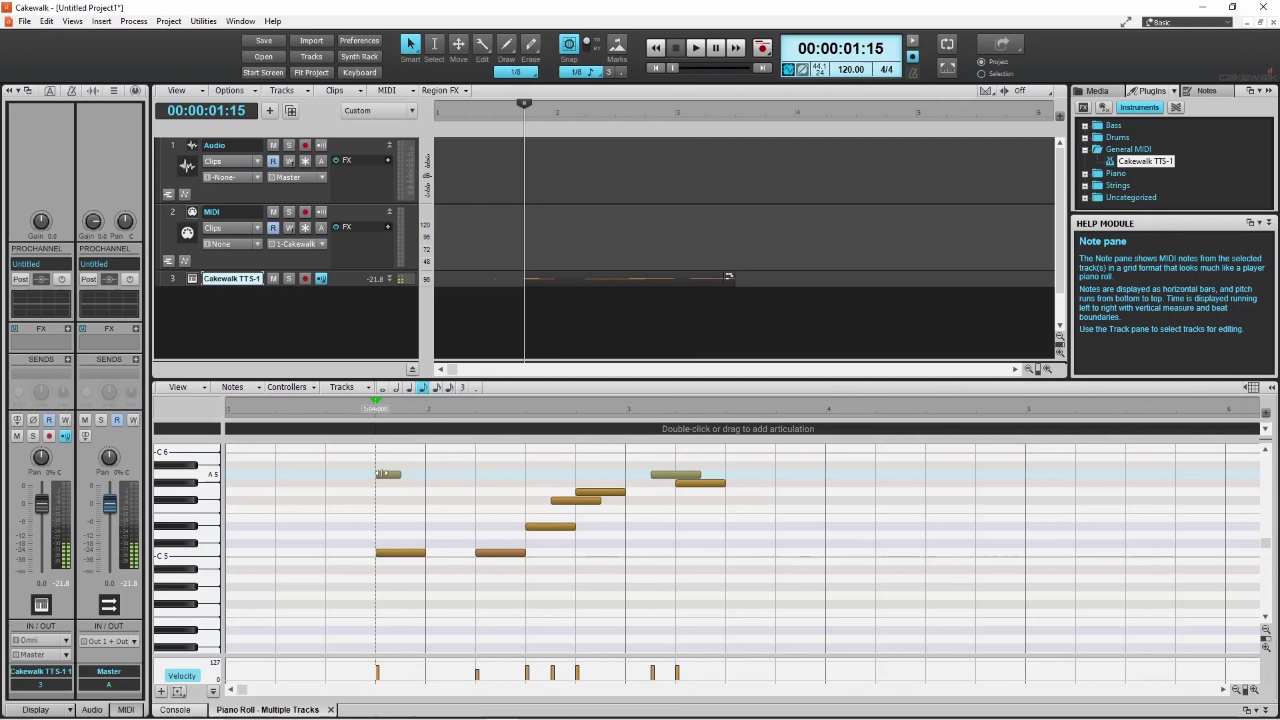
pyautogui.click(437, 389)
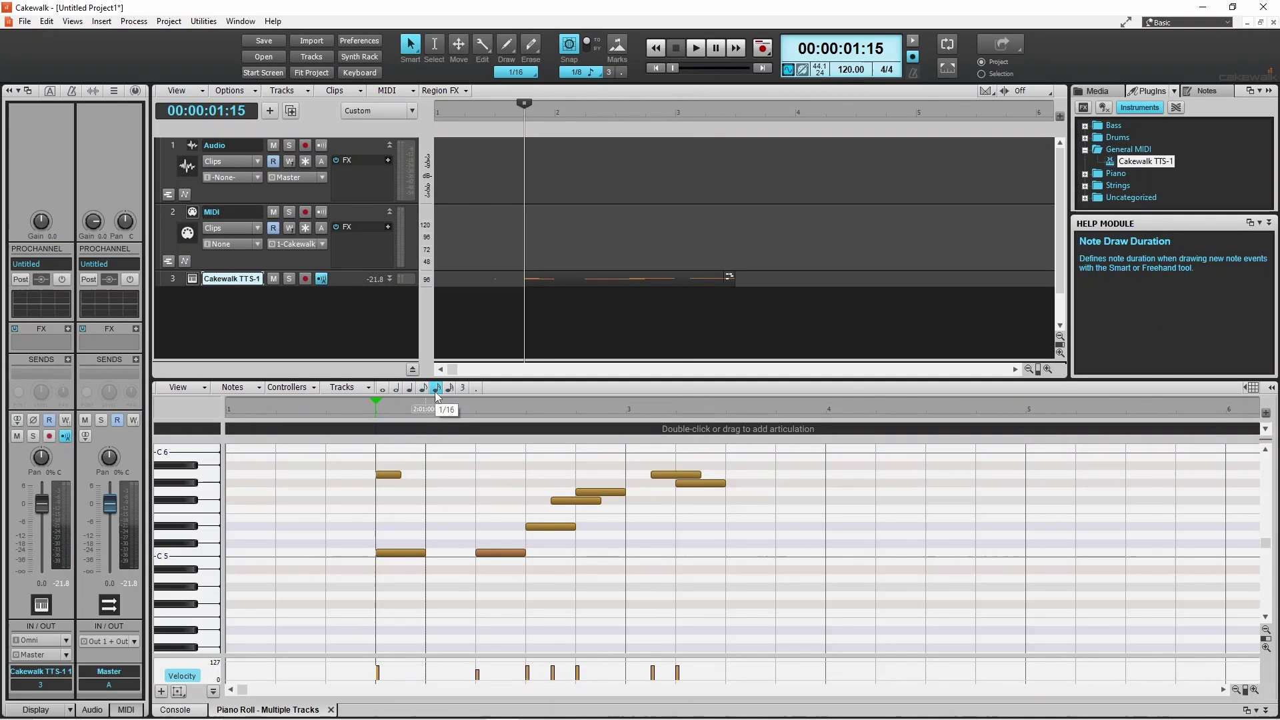
pyautogui.click(378, 491)
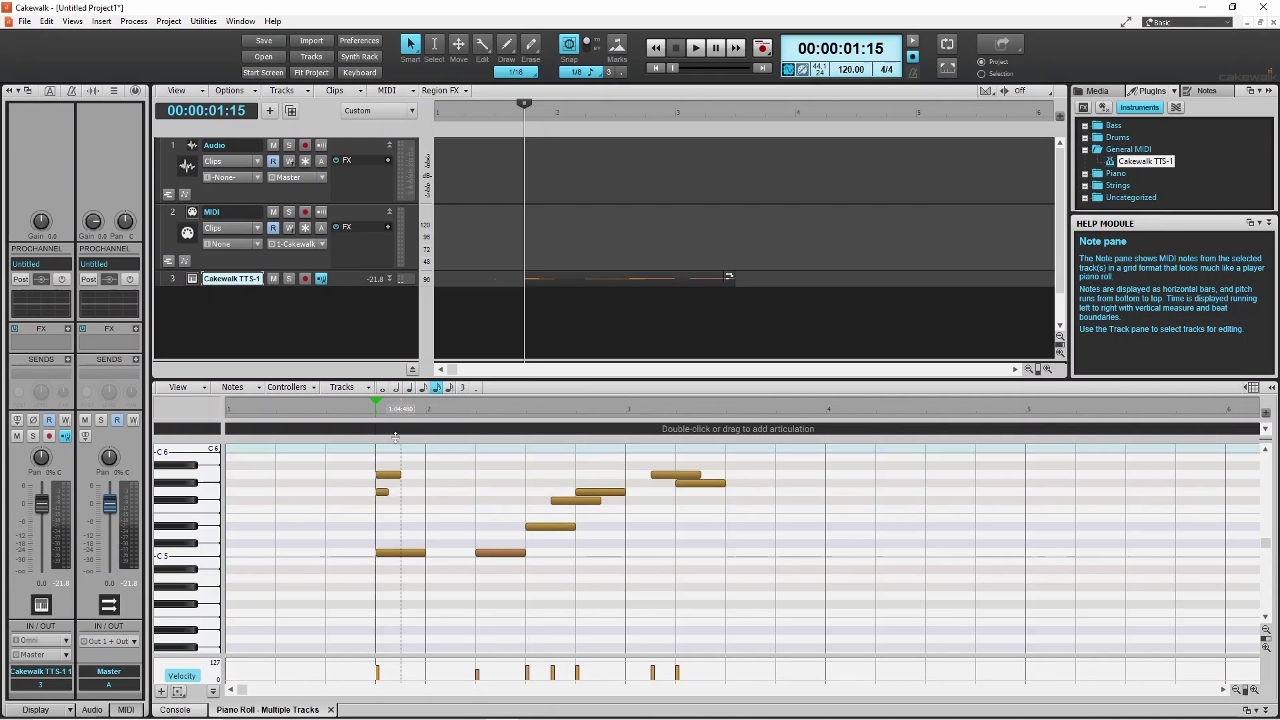
# - Set drawn-note length to 1/4 and draw a C5 quarter note at the start of bar 3
pyautogui.click(411, 388)
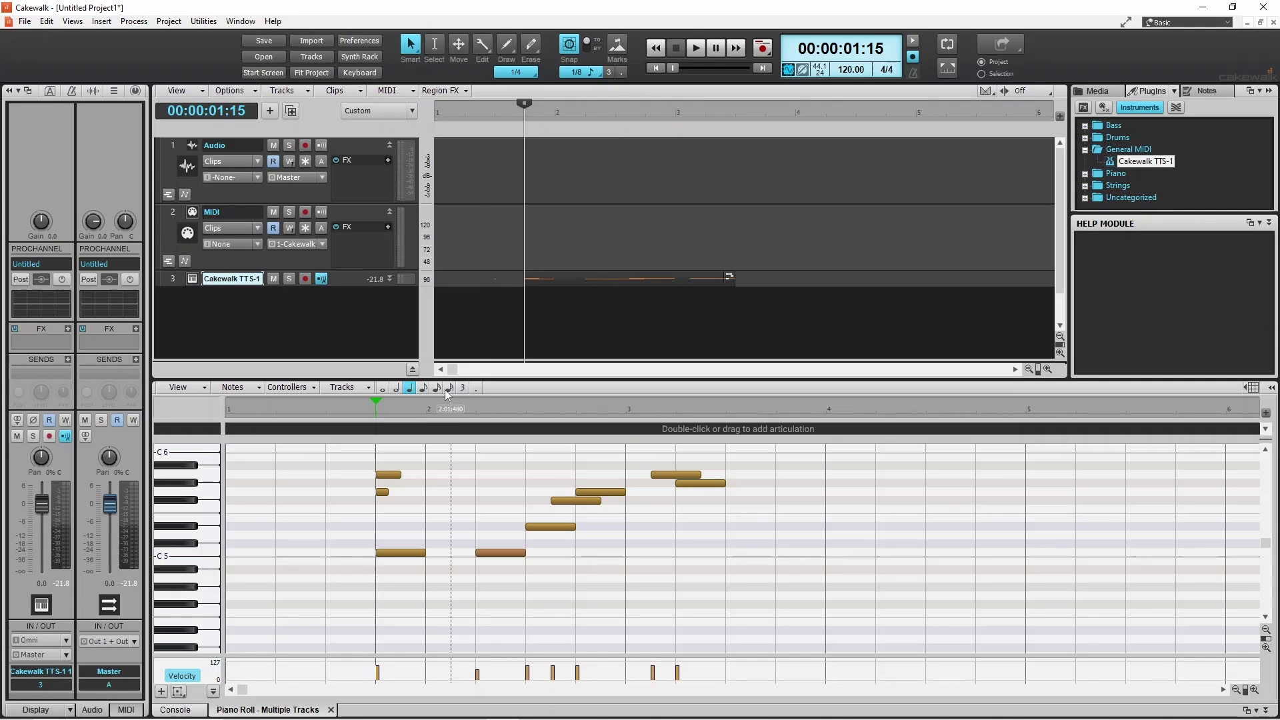
pyautogui.click(519, 72)
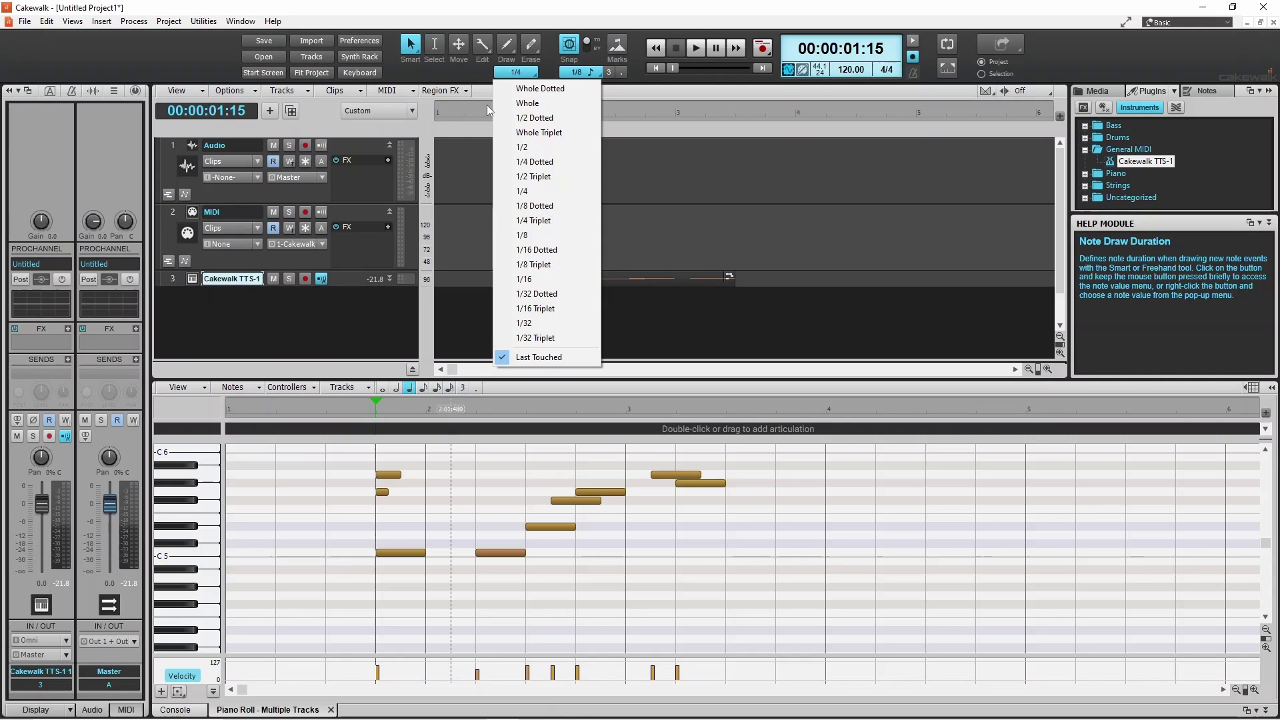
pyautogui.click(534, 192)
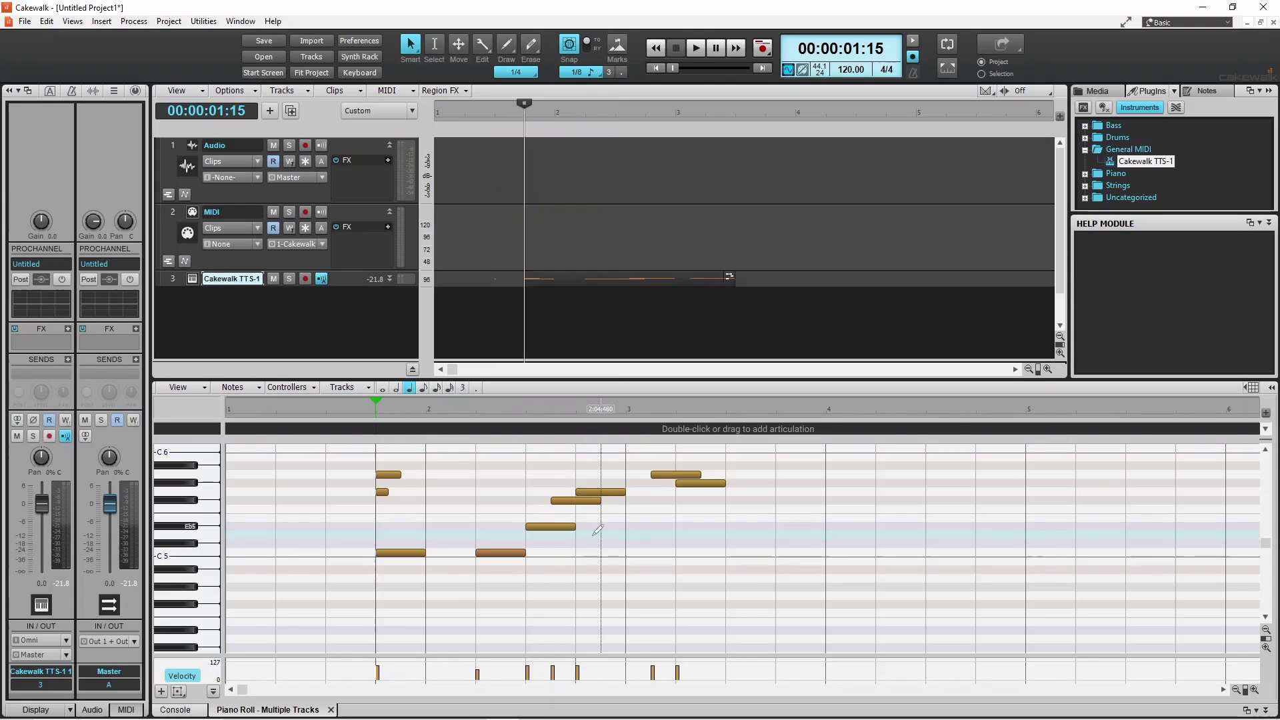
pyautogui.click(631, 553)
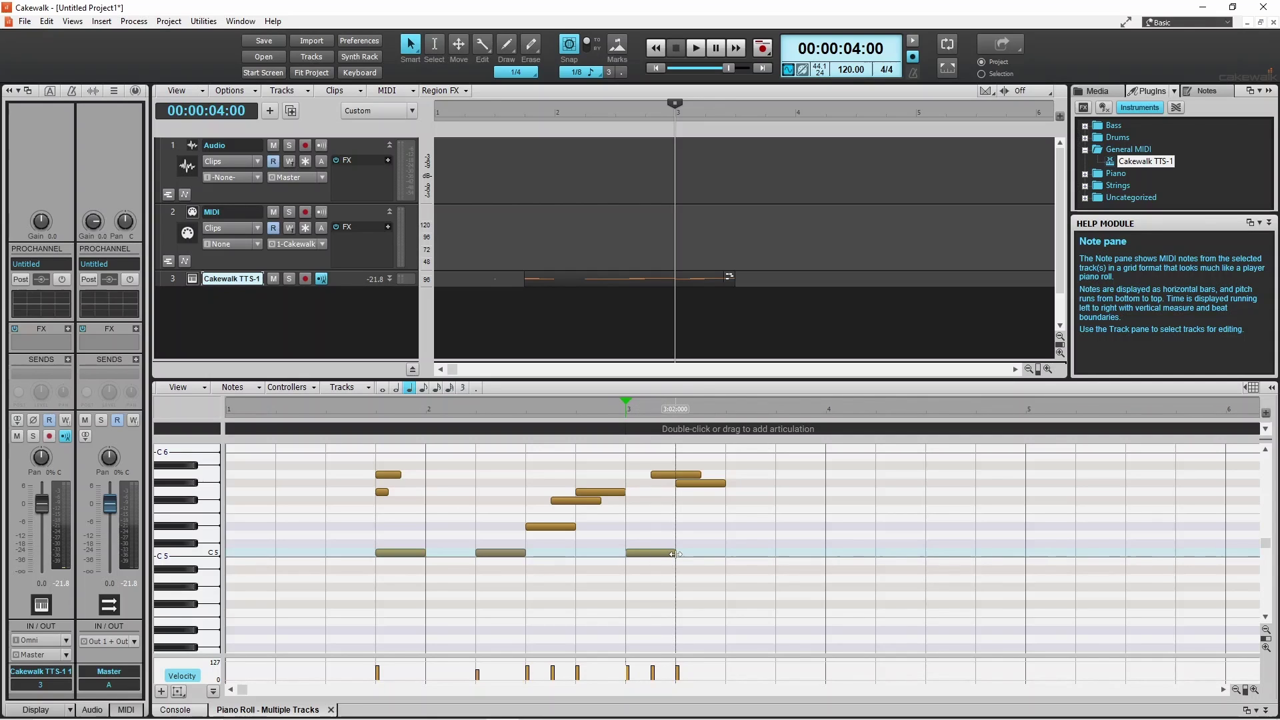
# - Stretch the bar-3 C5 note to a half note ending at beat 3
pyautogui.moveTo(675, 553); pyautogui.dragTo(719, 556)
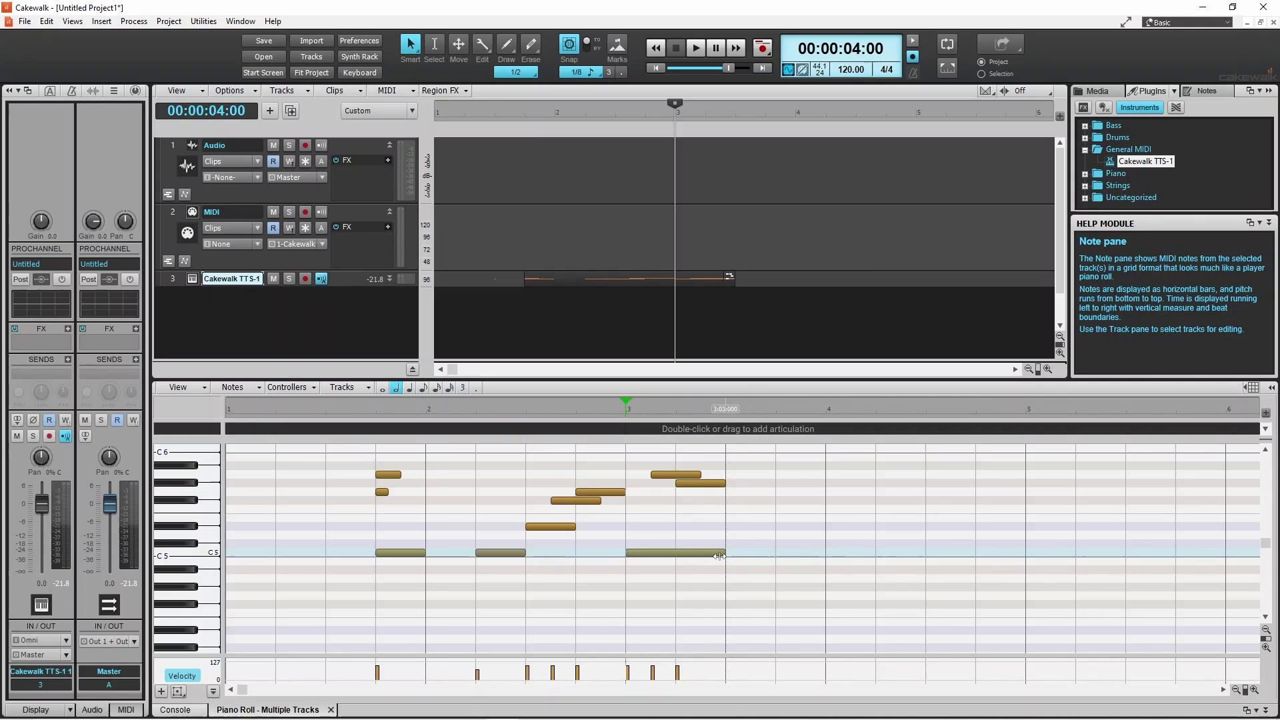
# - Uncheck Last Touched for note duration and set drawn notes back to 1/4 length
pyautogui.rightClick(514, 75)
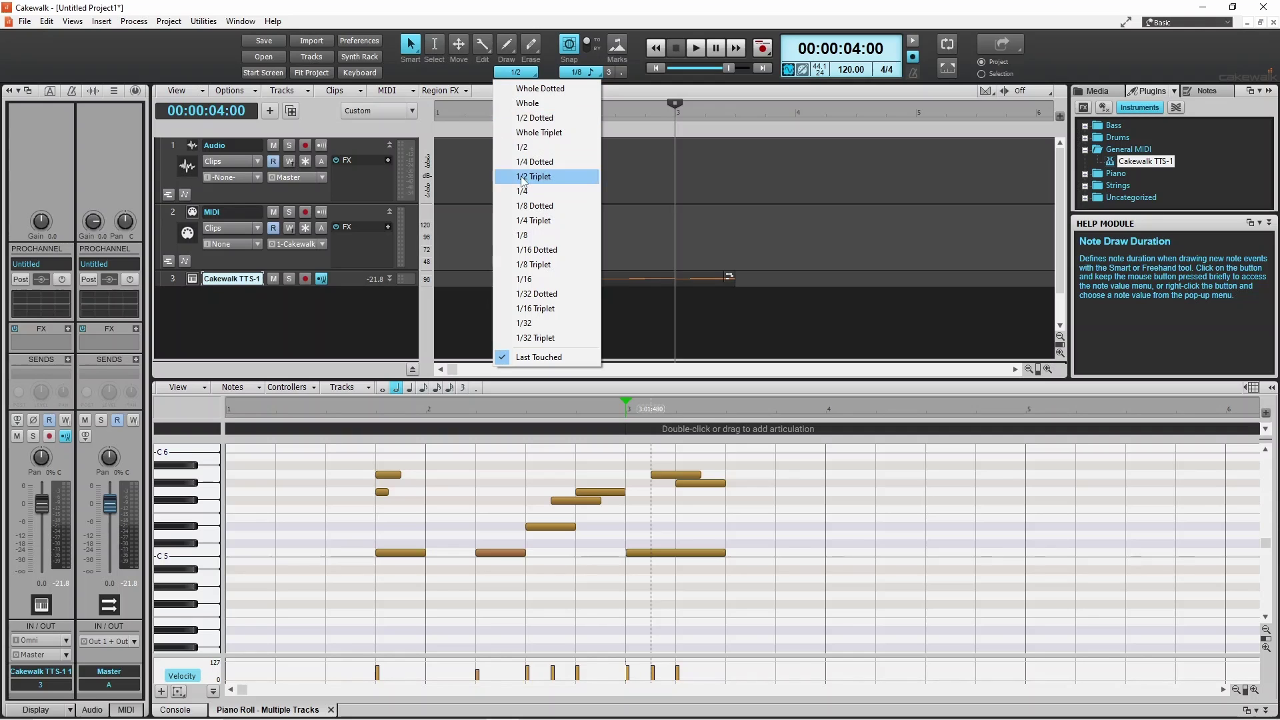
pyautogui.click(521, 357)
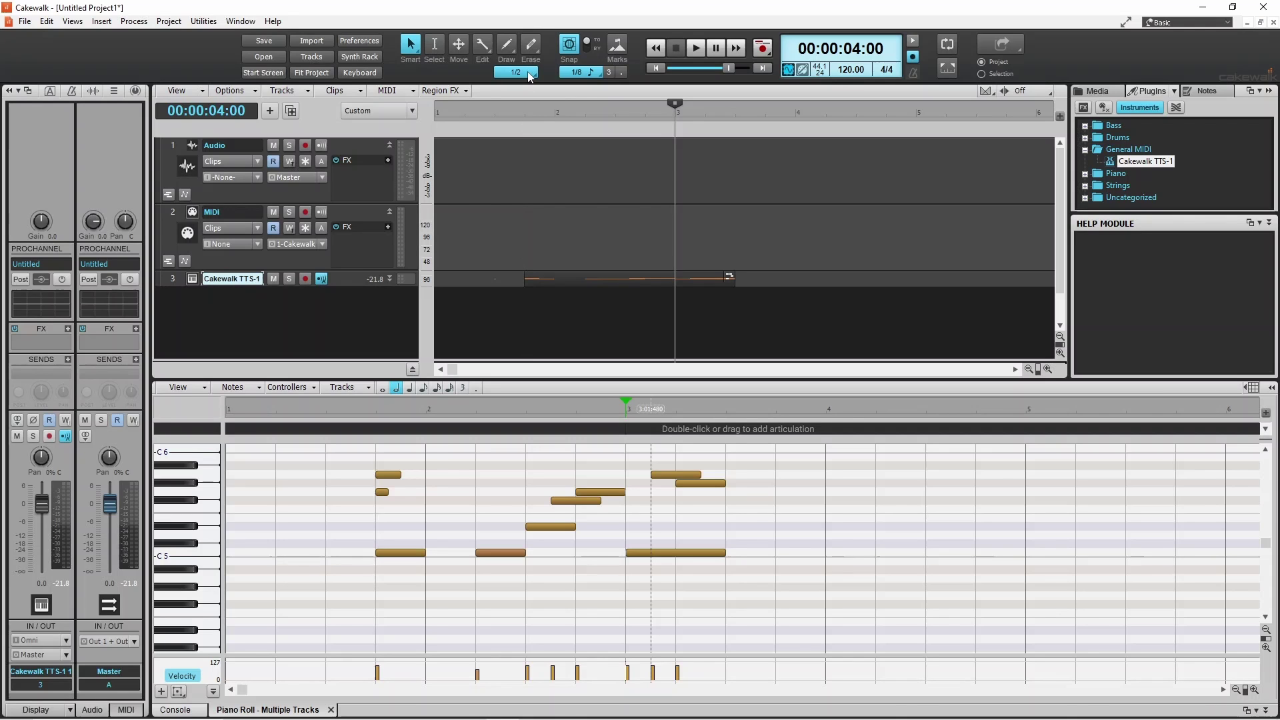
pyautogui.click(527, 75)
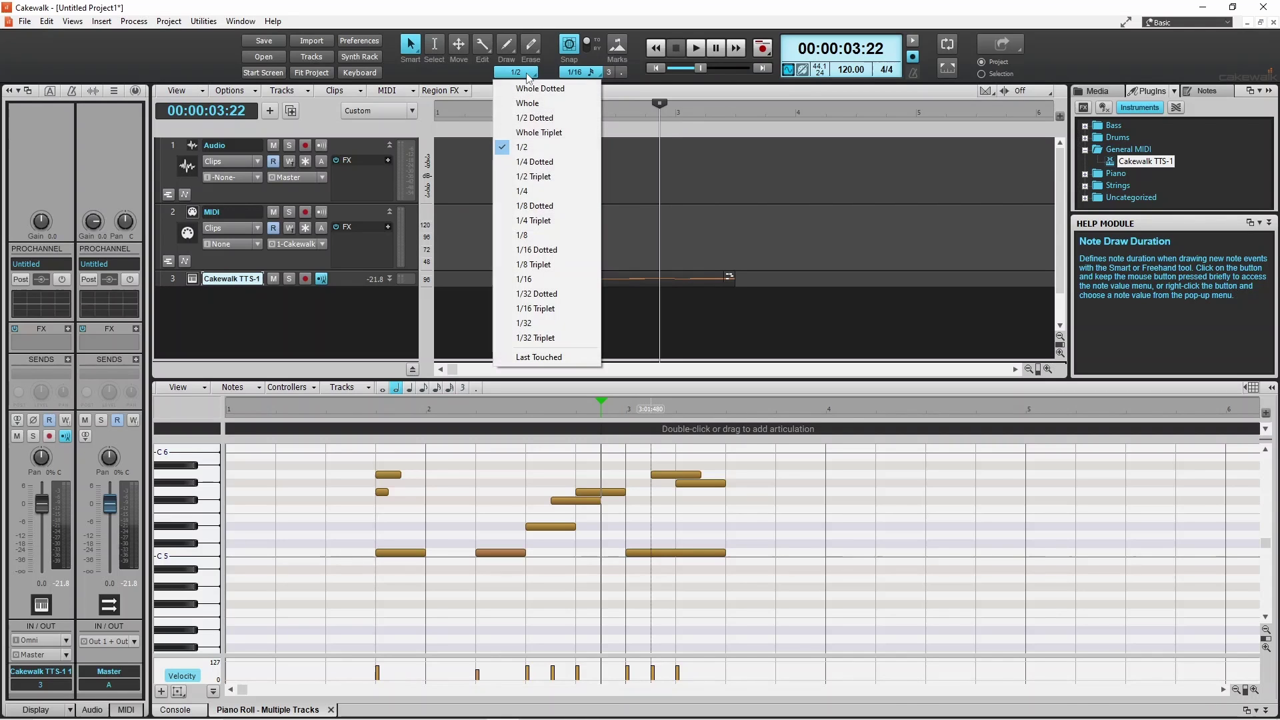
pyautogui.click(545, 192)
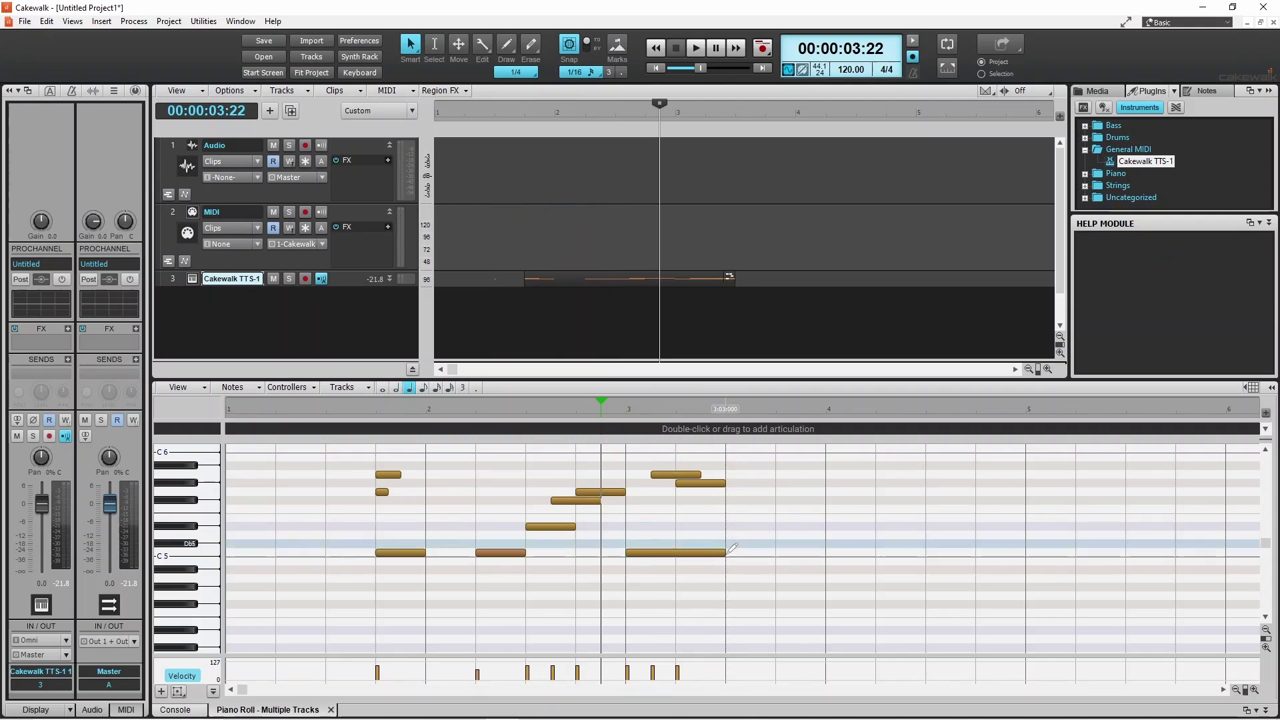
# - Draw an A4 note late in bar 3 stretched to bar 4, then a D5 quarter note at 4:01
pyautogui.click(732, 578)
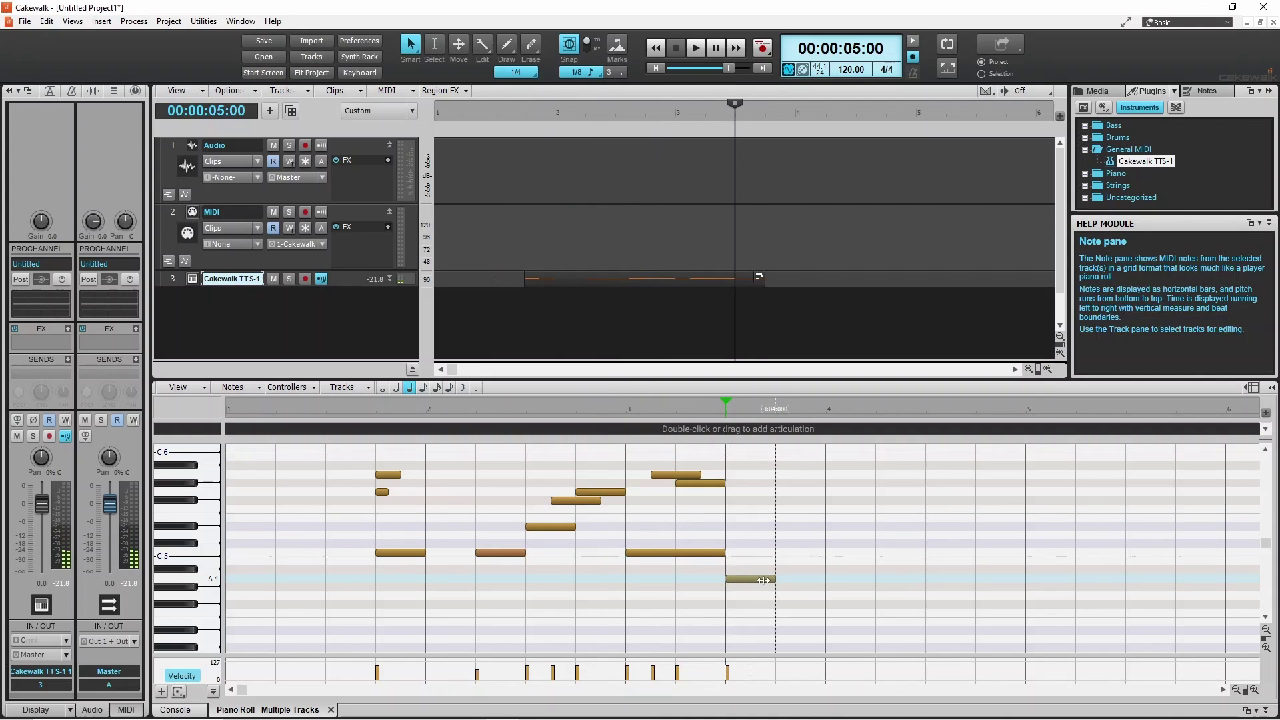
pyautogui.moveTo(773, 579); pyautogui.dragTo(826, 579)
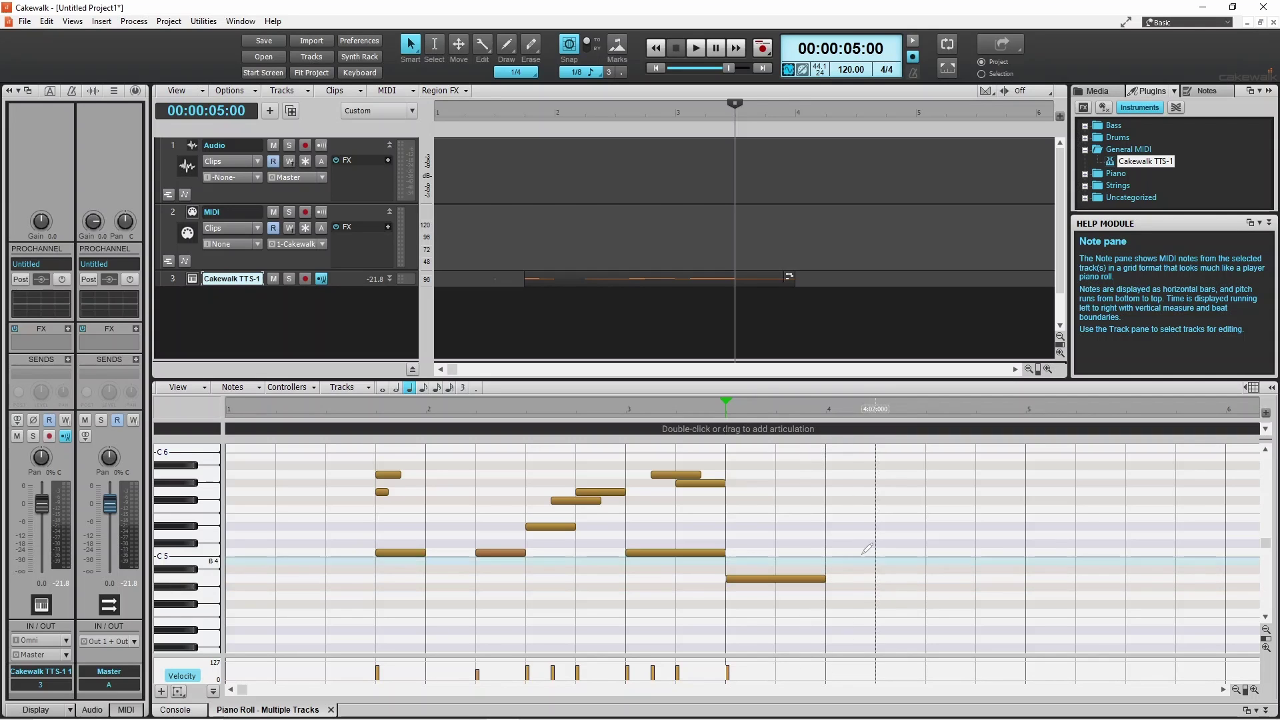
pyautogui.click(828, 536)
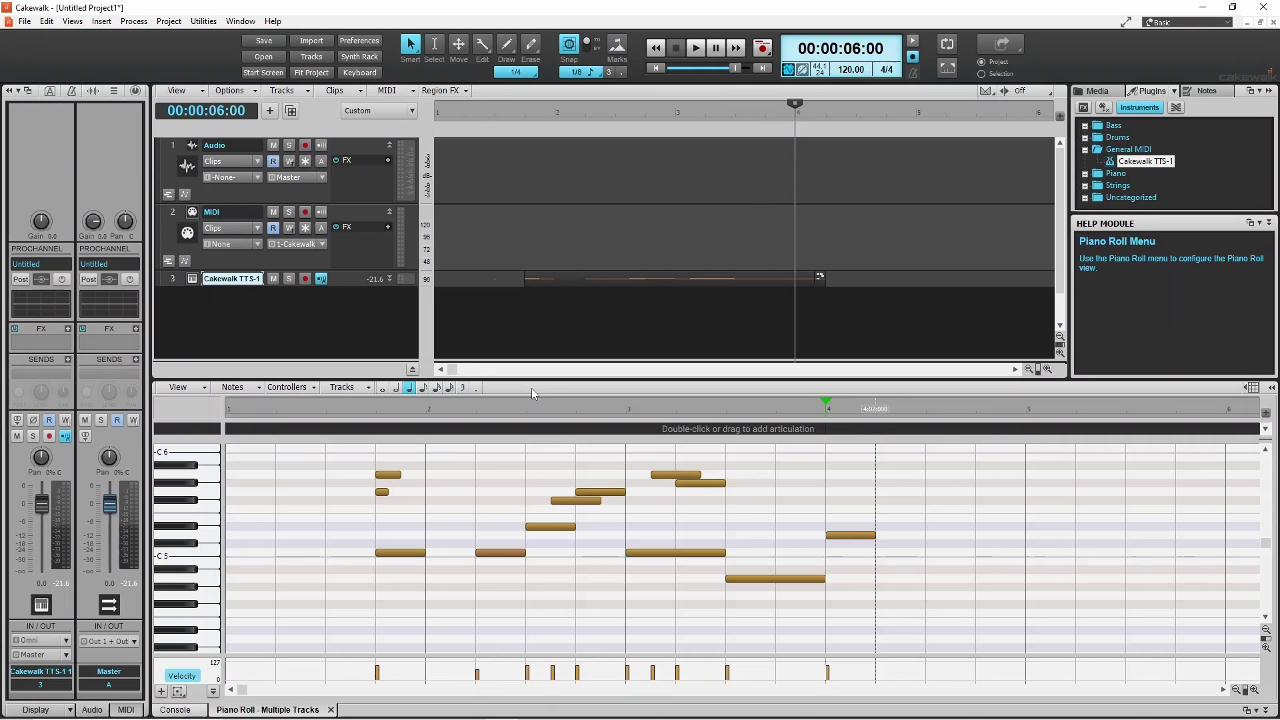
# - Set snap to 1/16 and draw F#5, G5, G#5 and A5 at successive sixteenths from 4:02
pyautogui.click(574, 72)
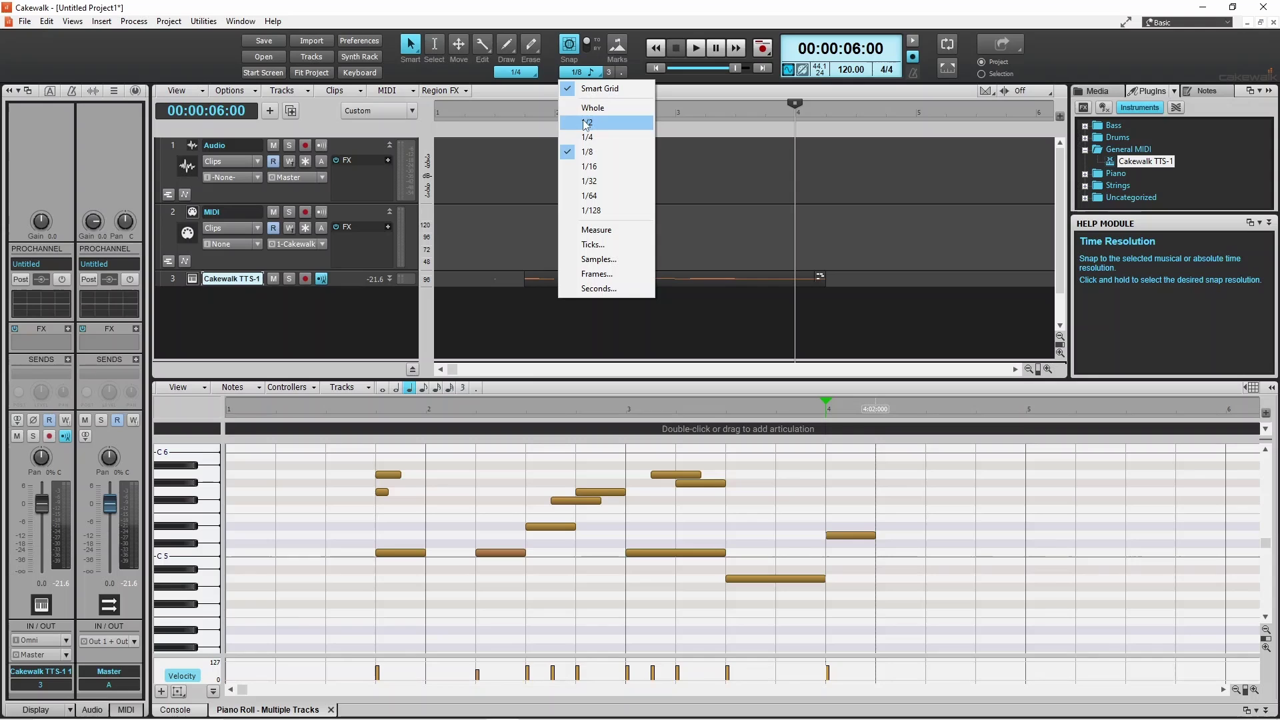
pyautogui.click(589, 166)
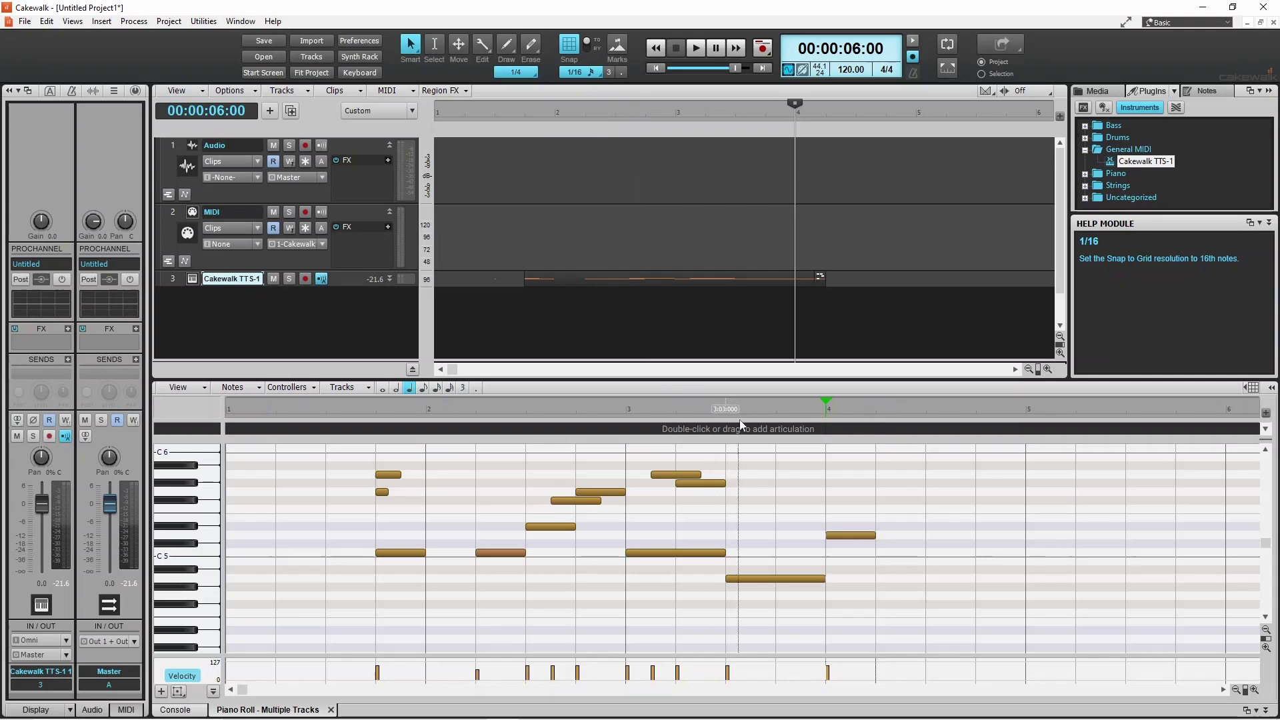
pyautogui.click(878, 499)
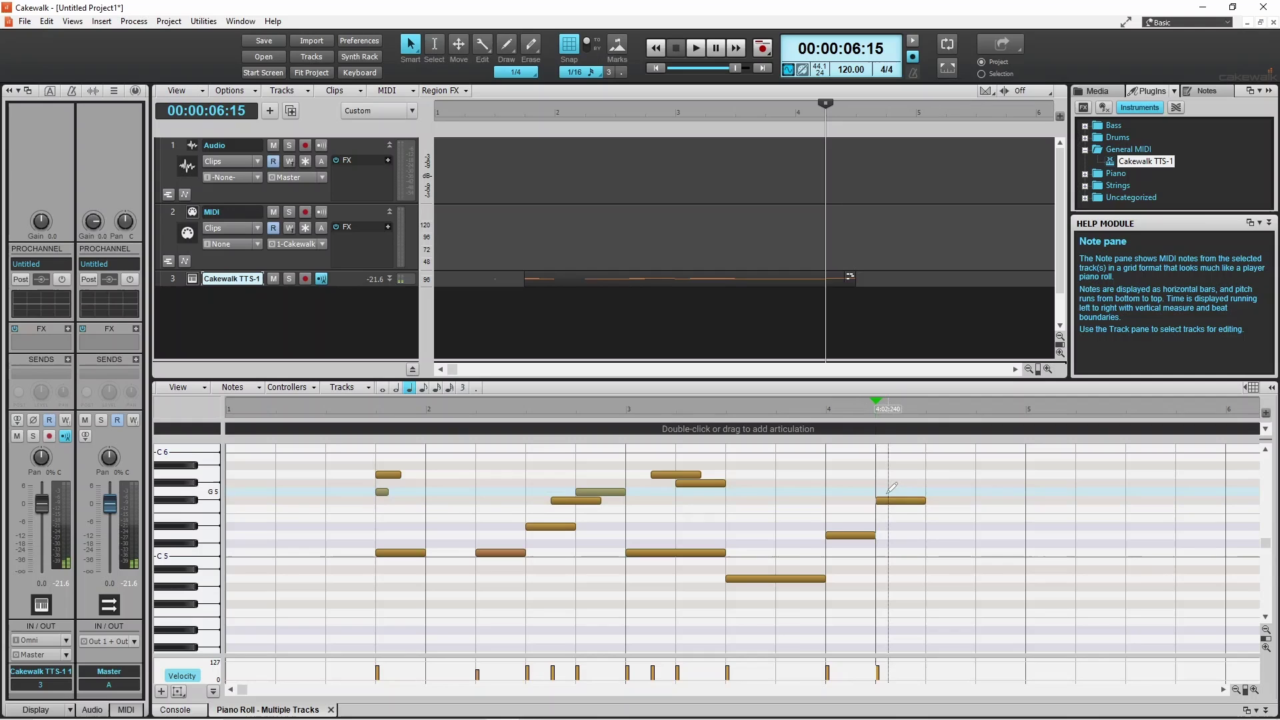
pyautogui.click(889, 492)
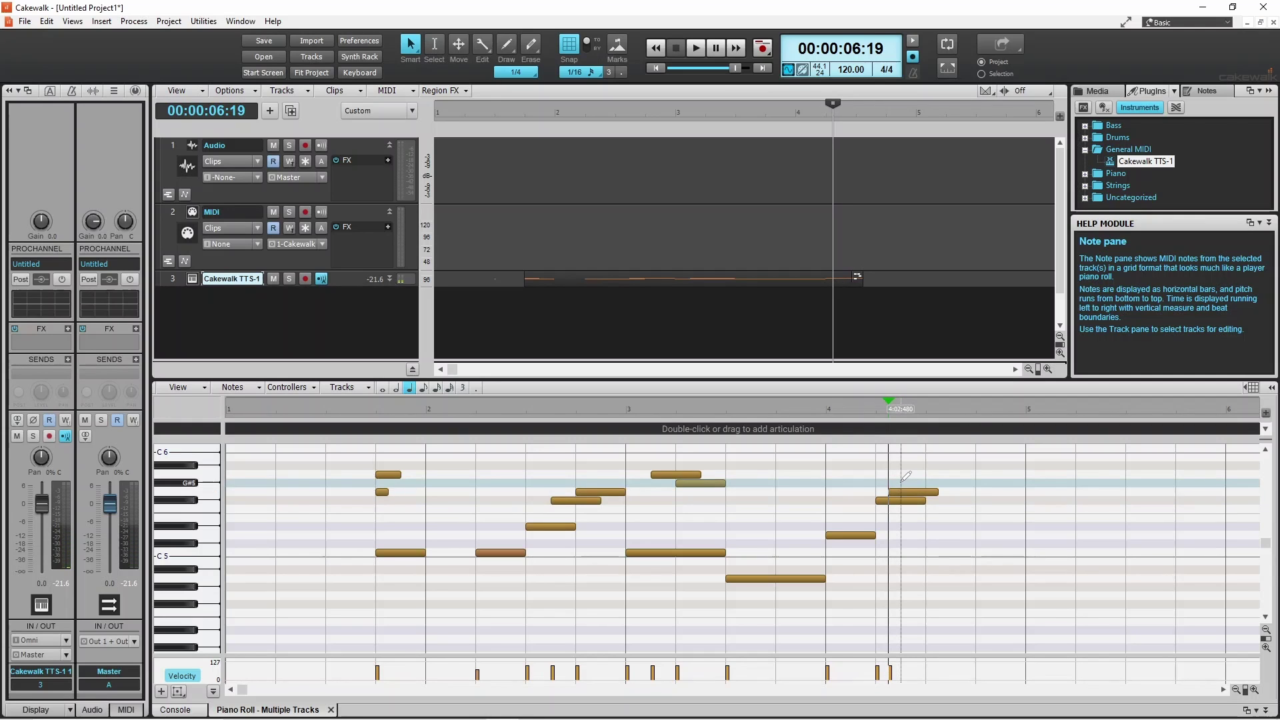
pyautogui.click(903, 483)
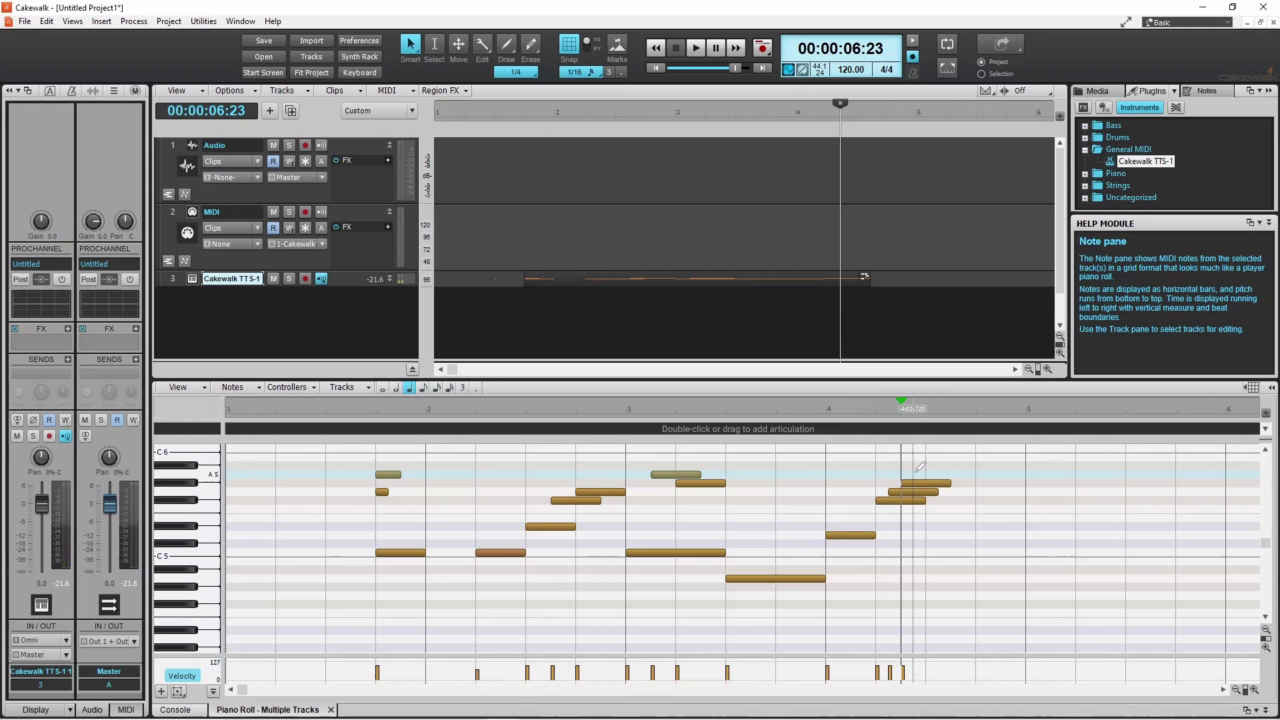
pyautogui.click(915, 474)
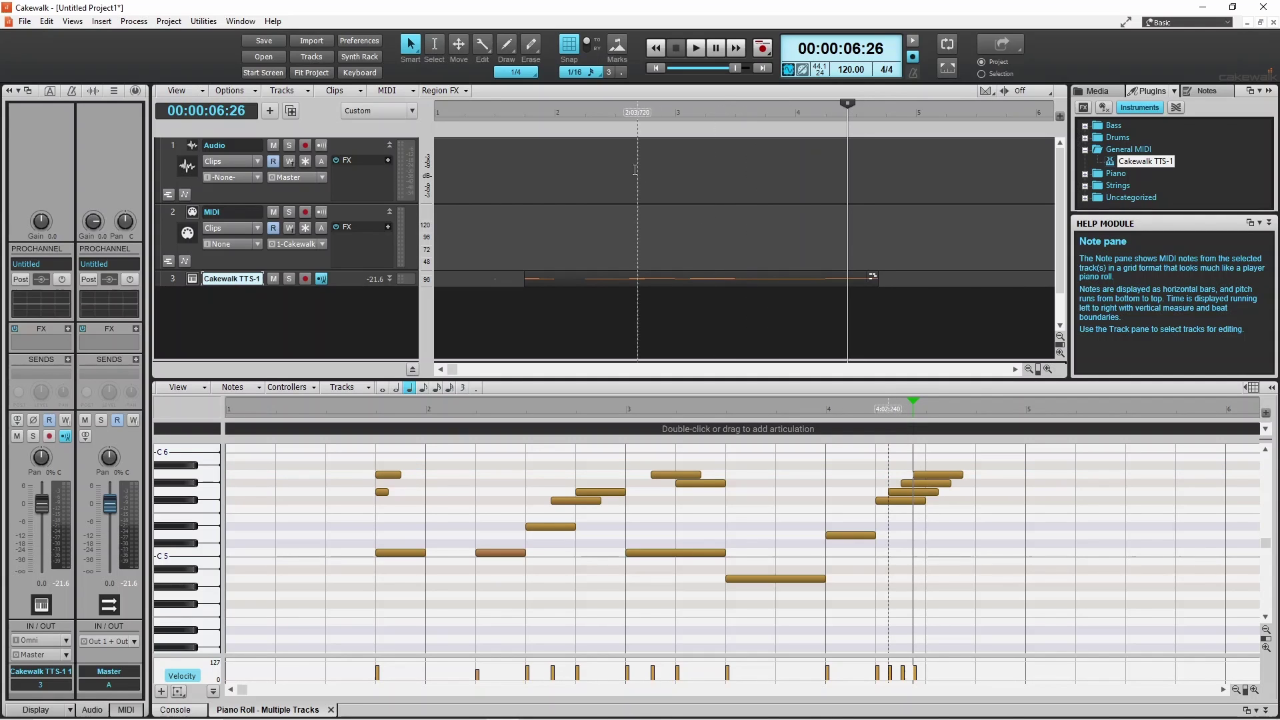
pyautogui.click(577, 72)
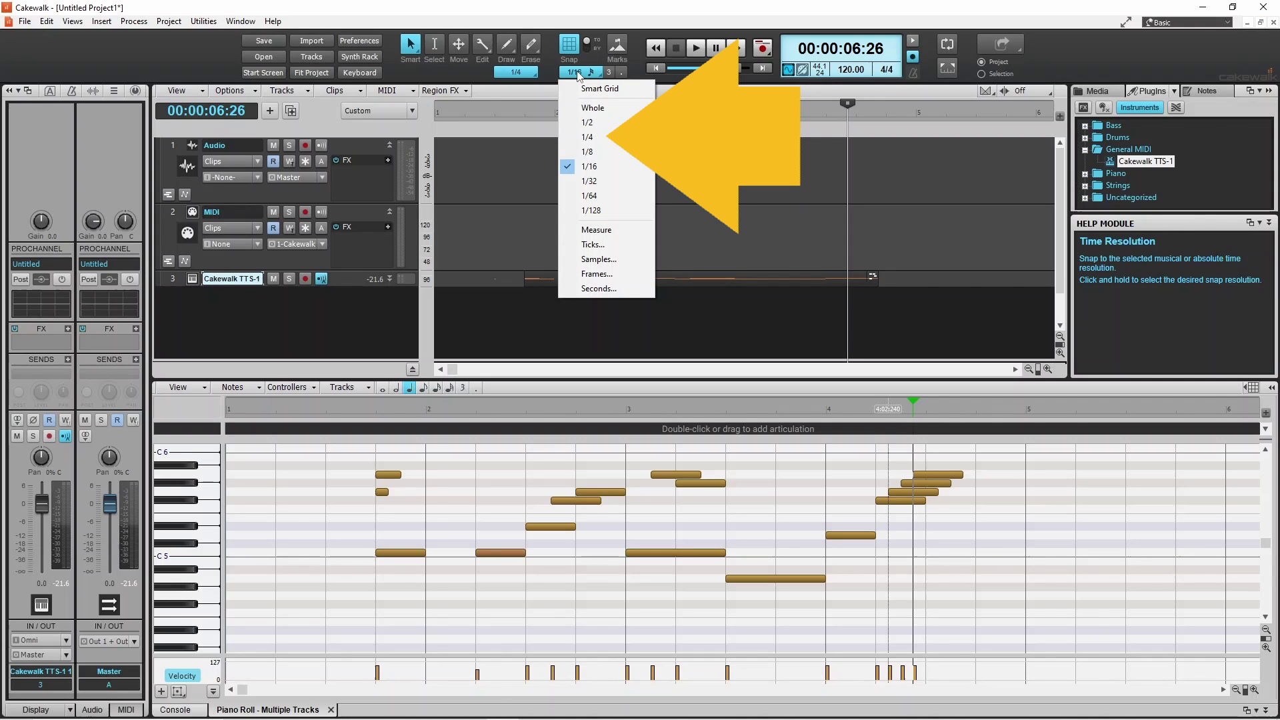
# - Switch snap to 1/4, draw G4 at bar 2, and draw a two-beat G5 opening bar 5
pyautogui.click(595, 134)
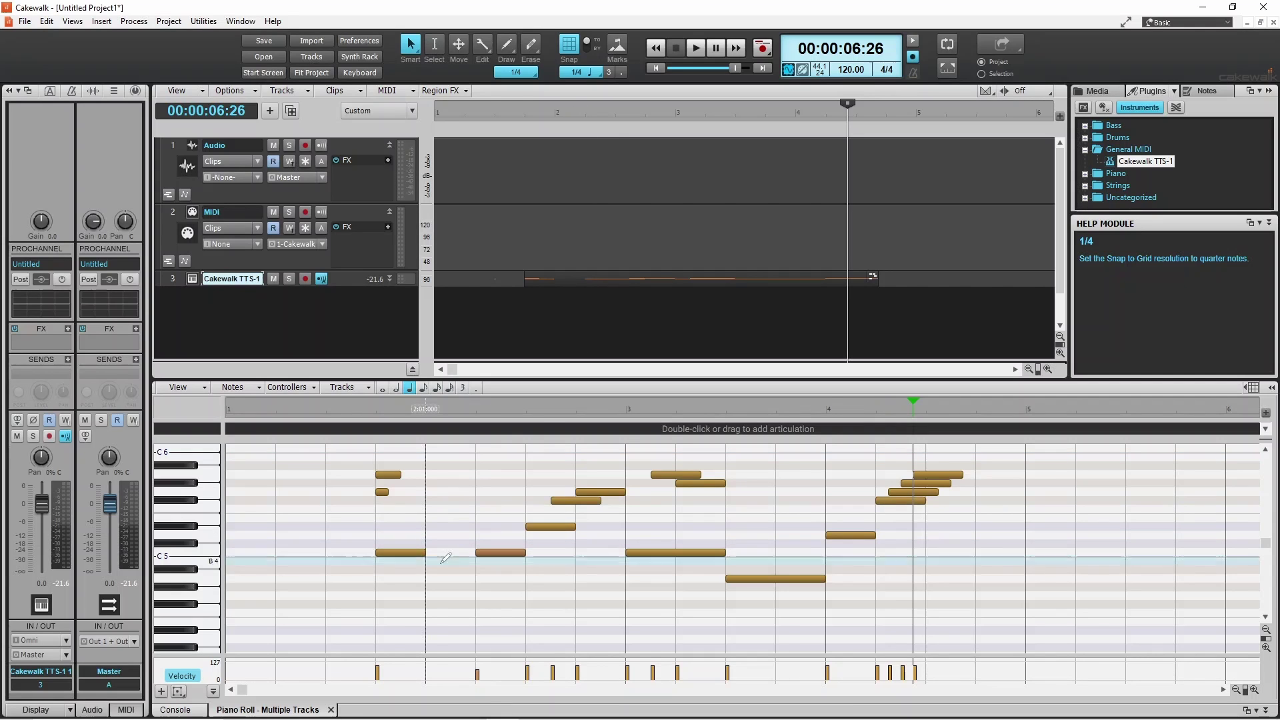
pyautogui.click(441, 594)
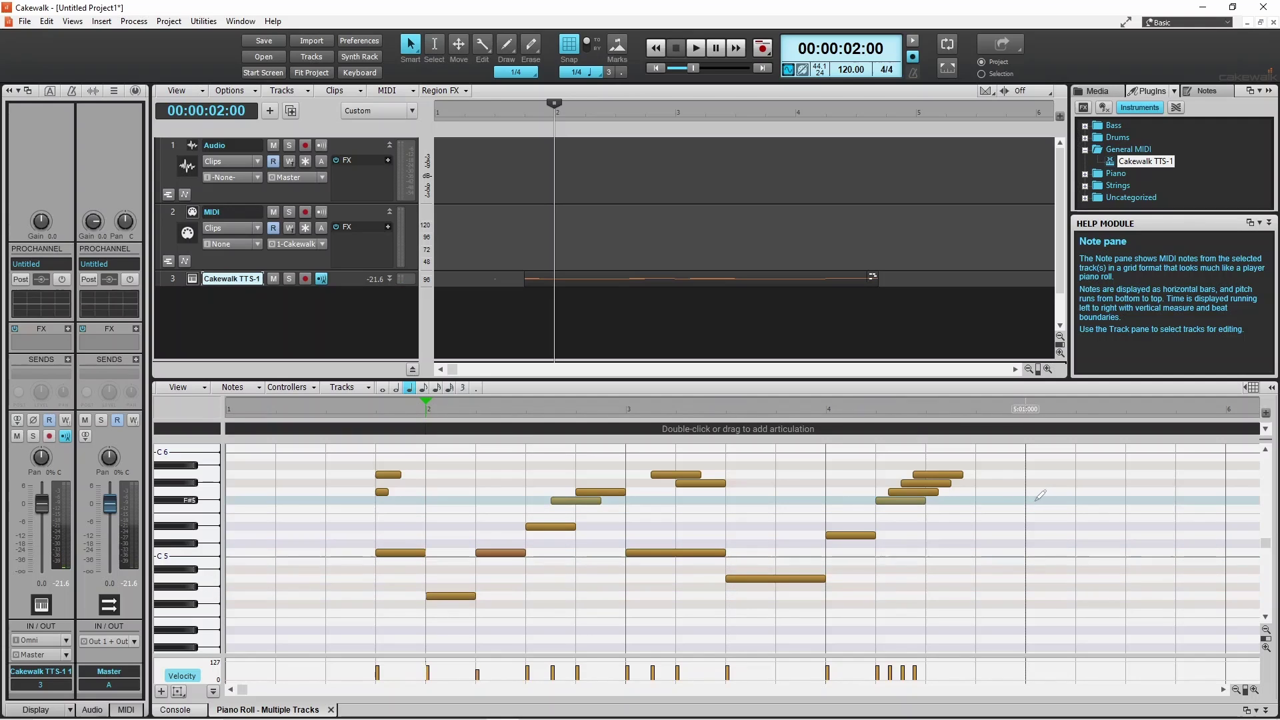
pyautogui.moveTo(1034, 491); pyautogui.dragTo(1124, 491)
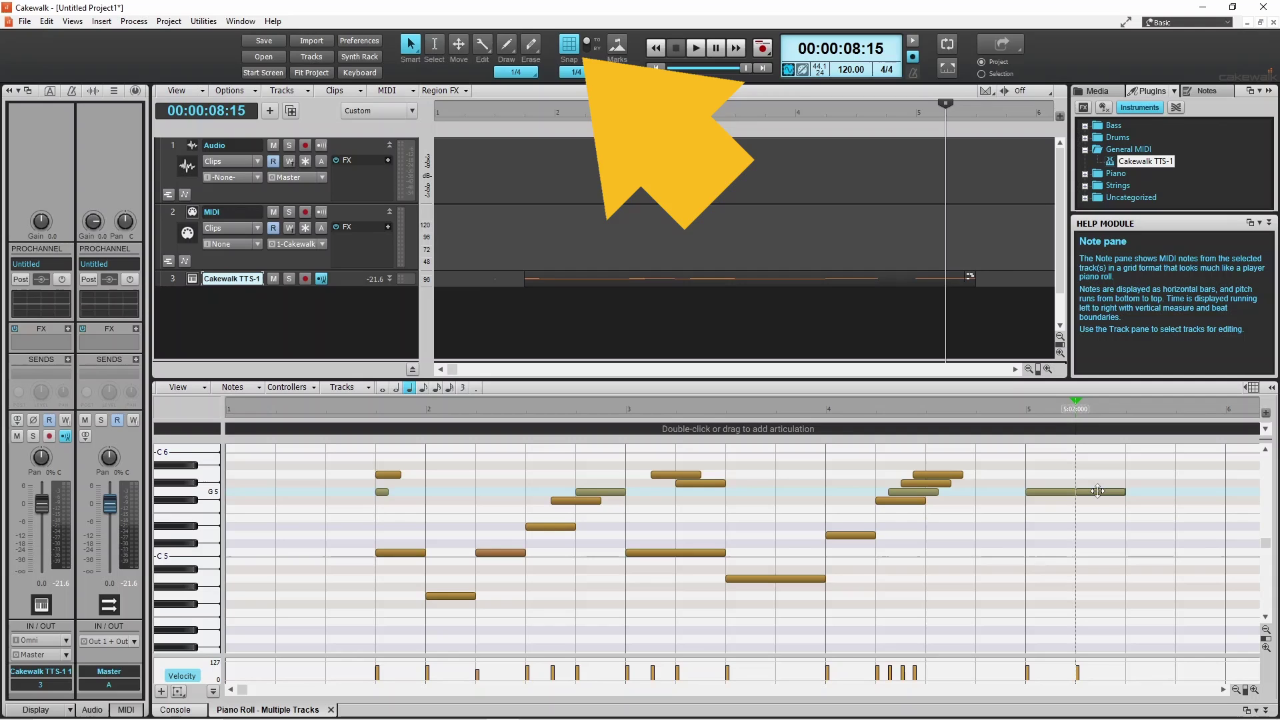
# - Deselect notes, turn Snap off, and freely draw D5, C#5 and C5 around bar 5's start
pyautogui.click(1086, 458)
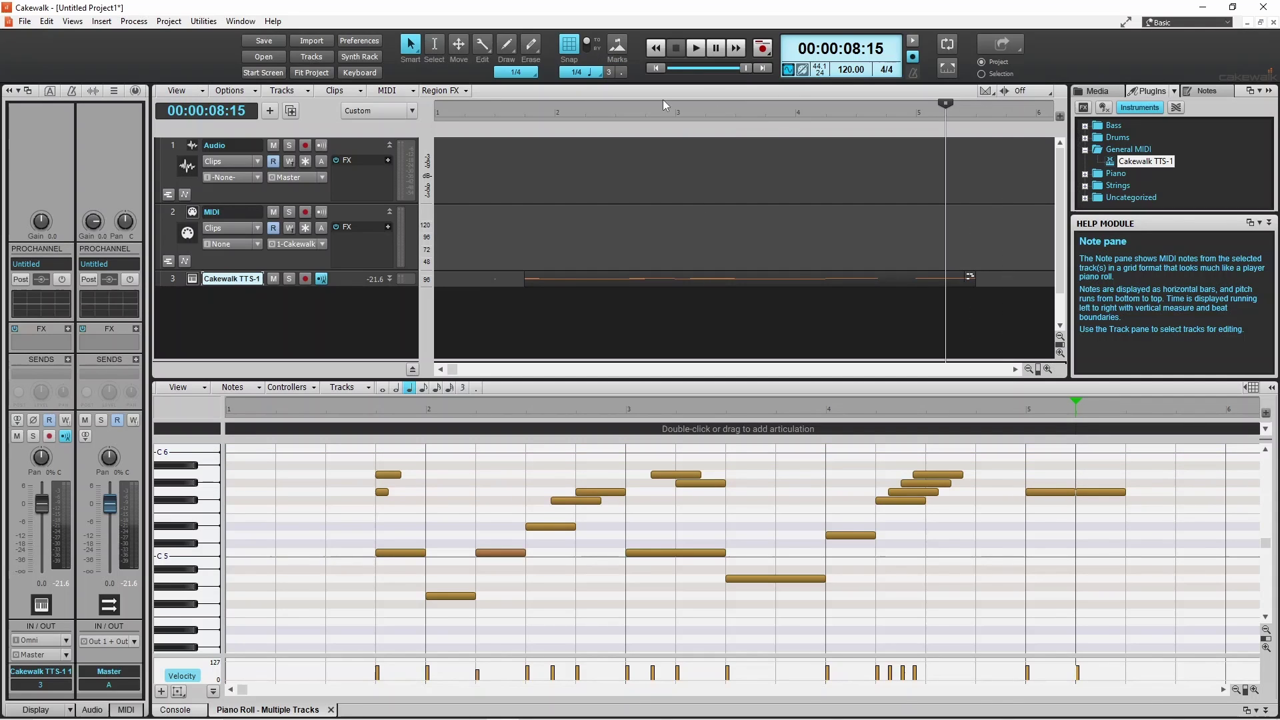
pyautogui.click(570, 47)
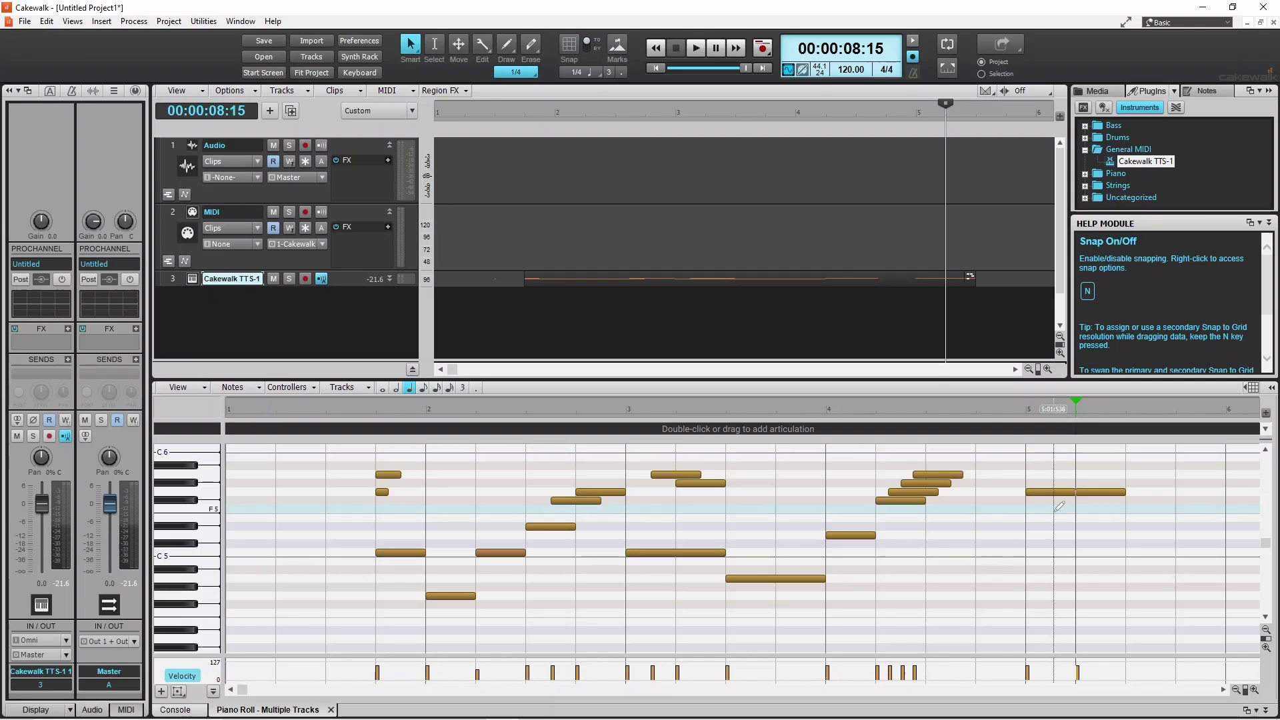
pyautogui.click(1013, 536)
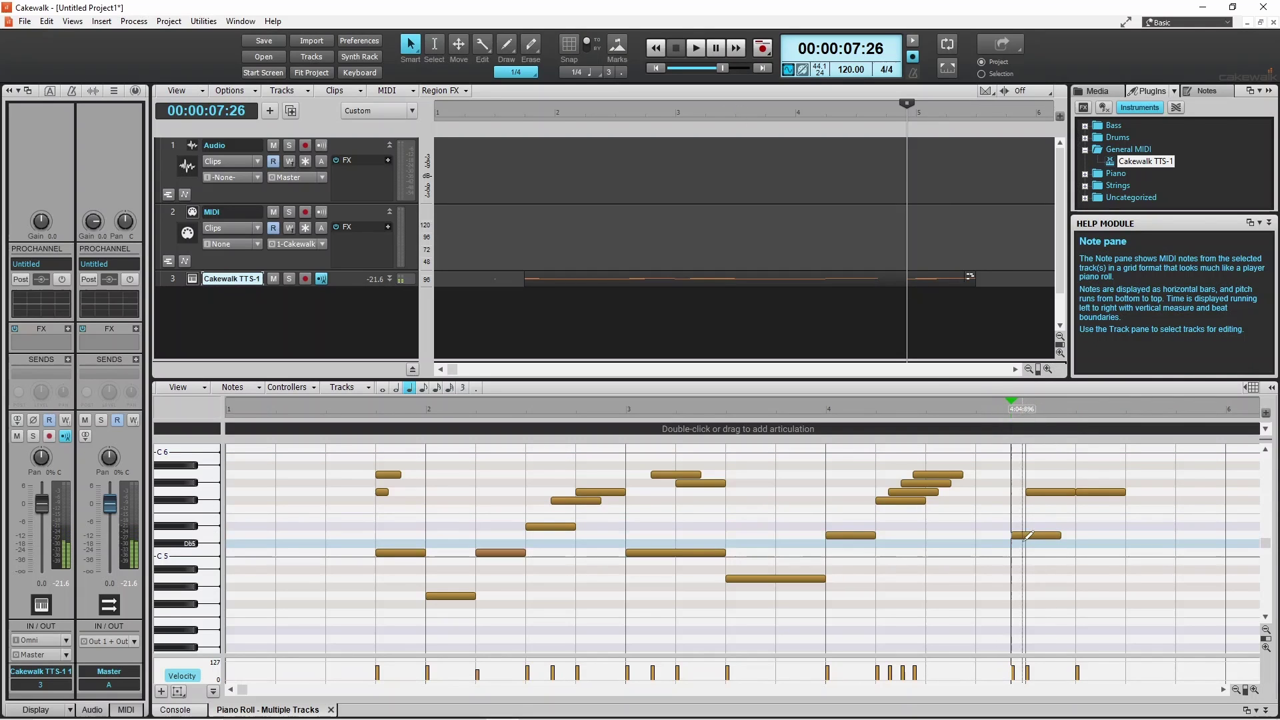
pyautogui.click(1023, 545)
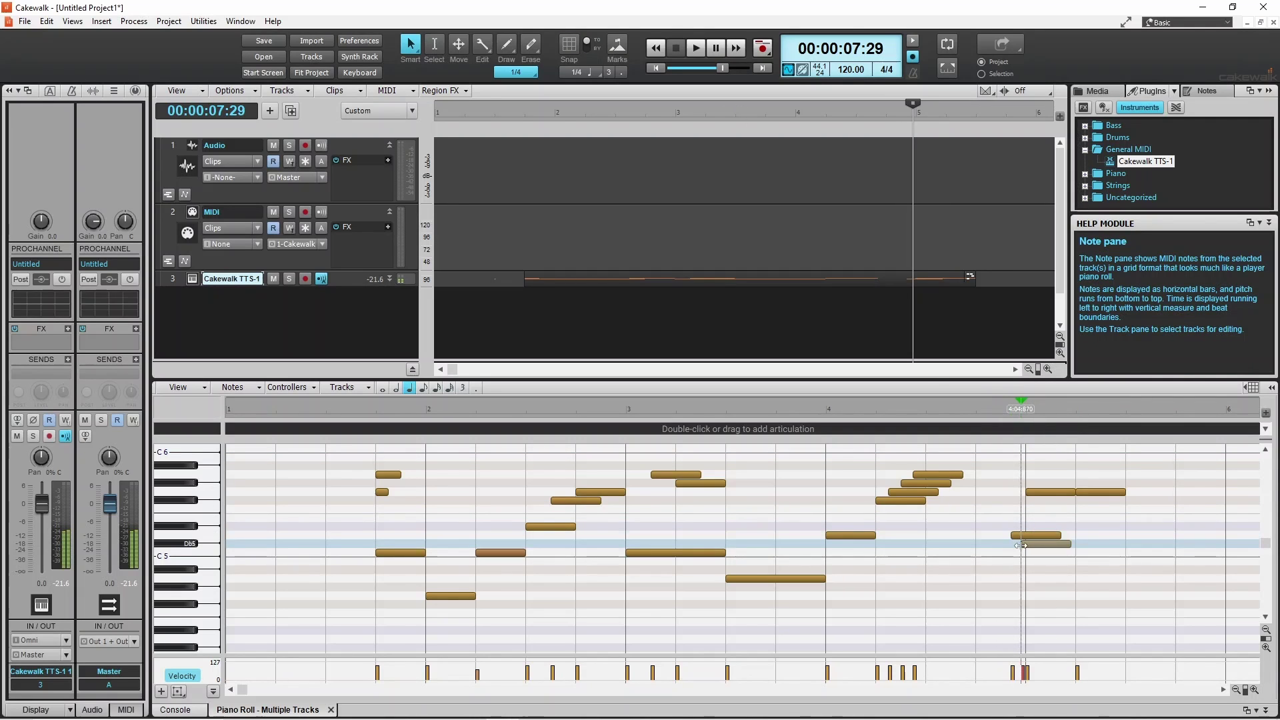
pyautogui.click(1066, 553)
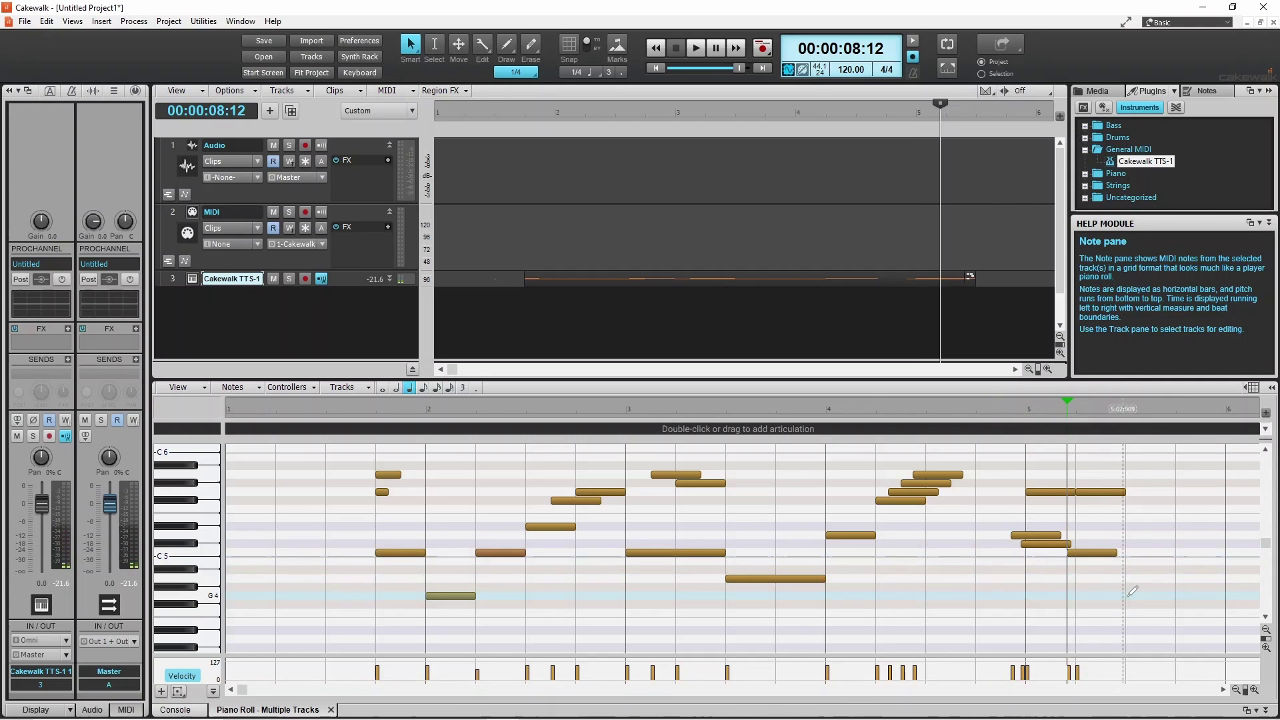